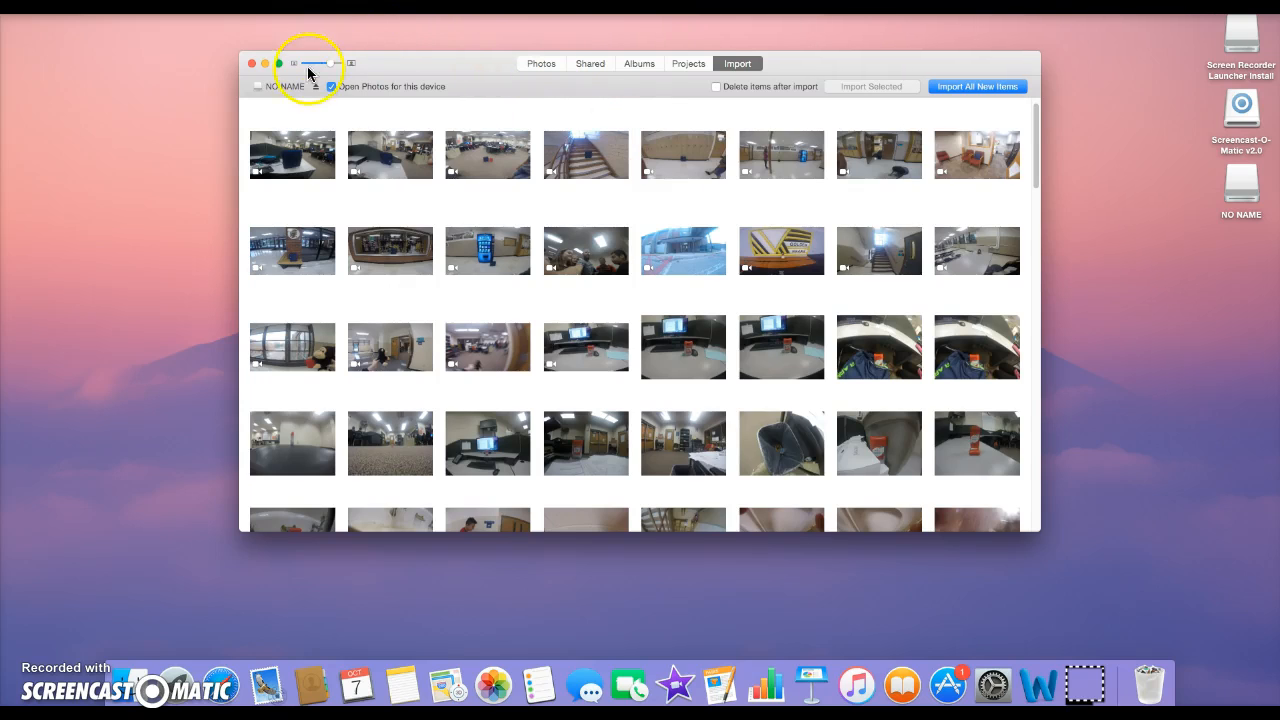
- Switch from Photos to iMovie and create a new movie with the Simple theme named "A day in the life of..."
left_click(265, 64)
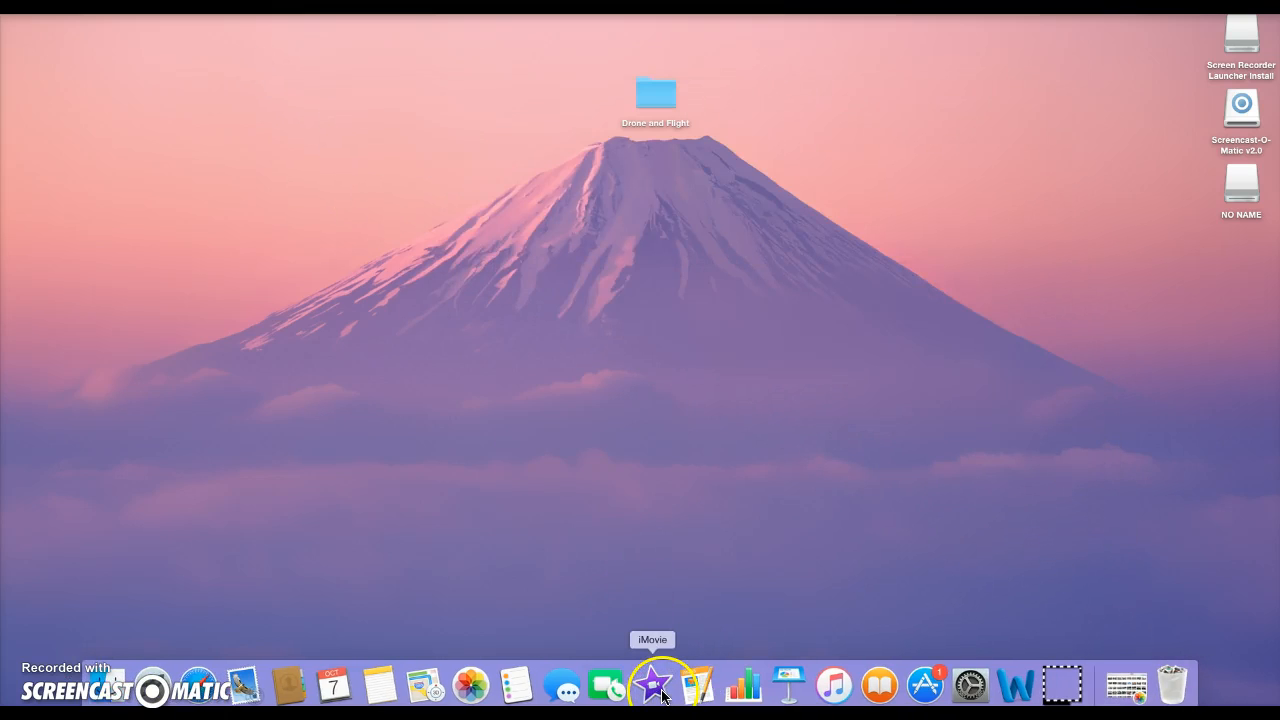
left_click(653, 686)
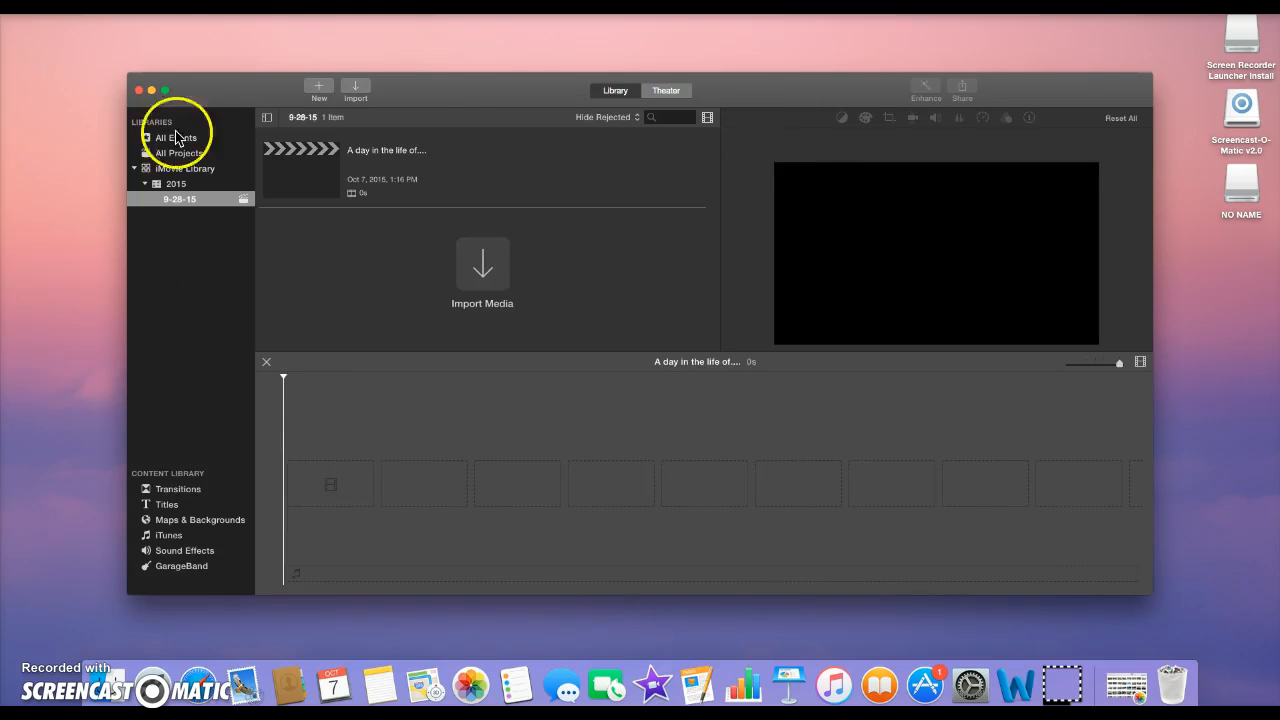
left_click(320, 89)
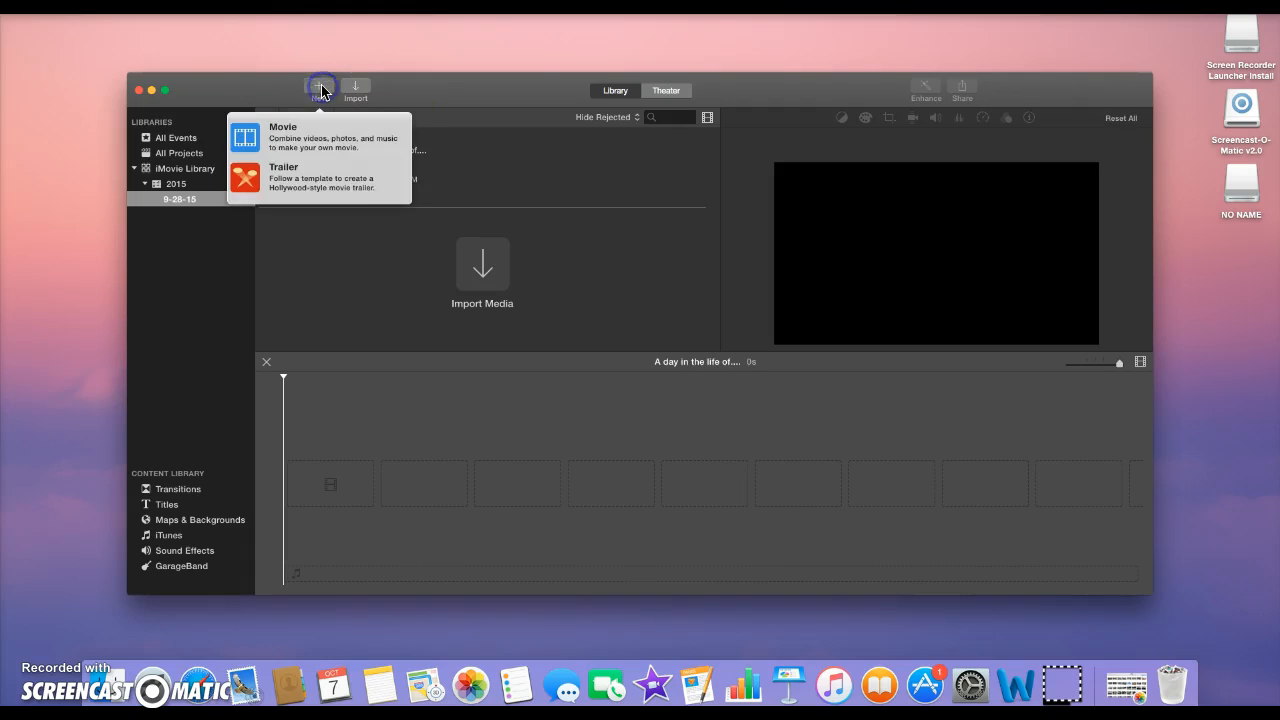
left_click(311, 147)
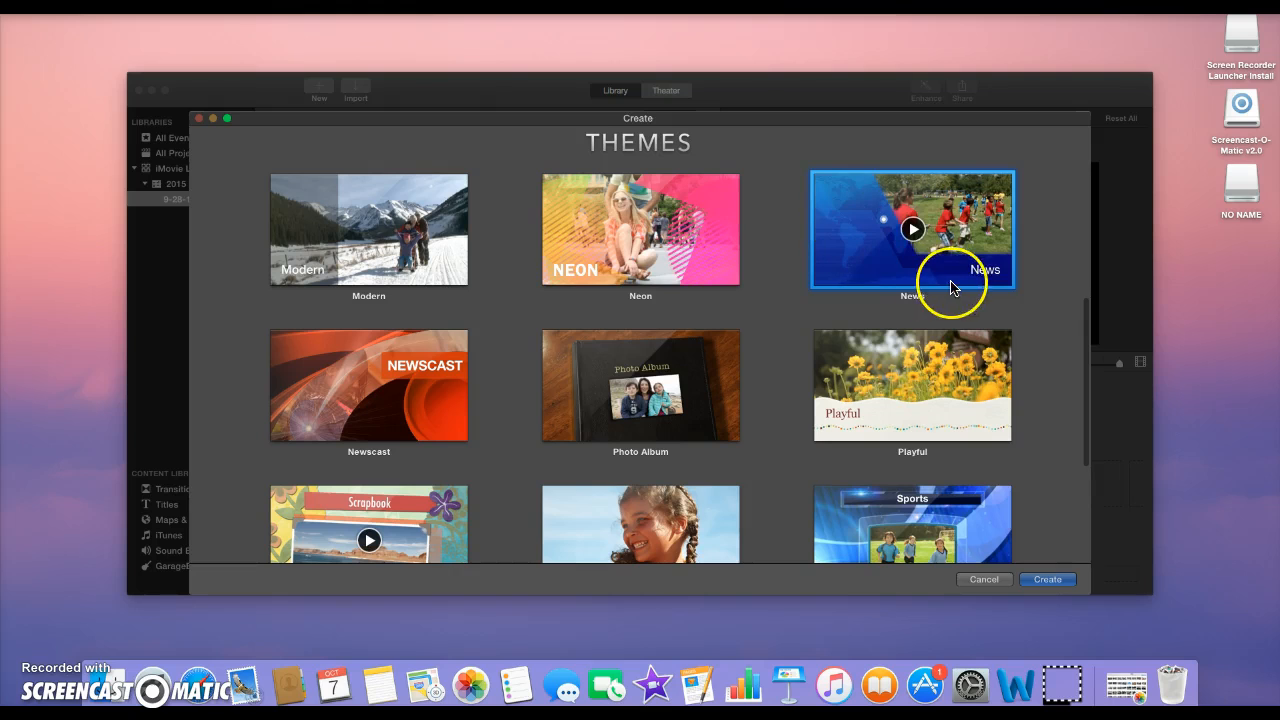
left_click_drag(1086, 331, 1090, 431)
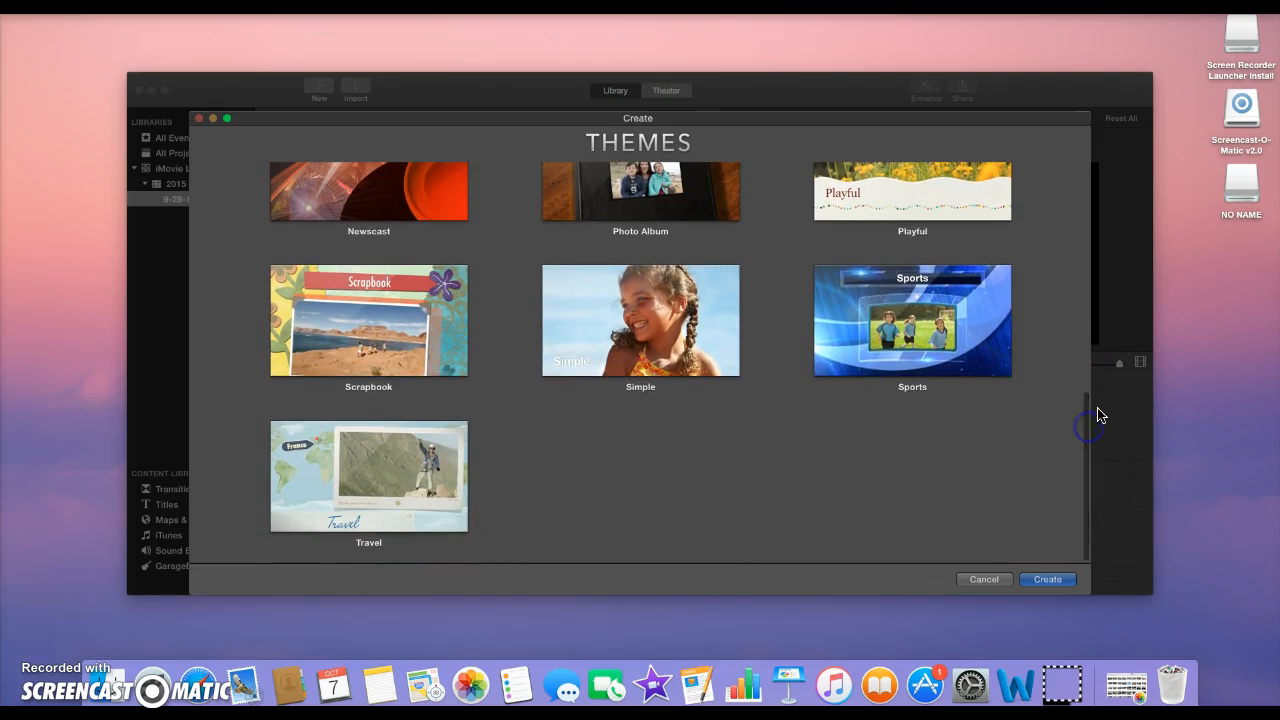
left_click(601, 344)
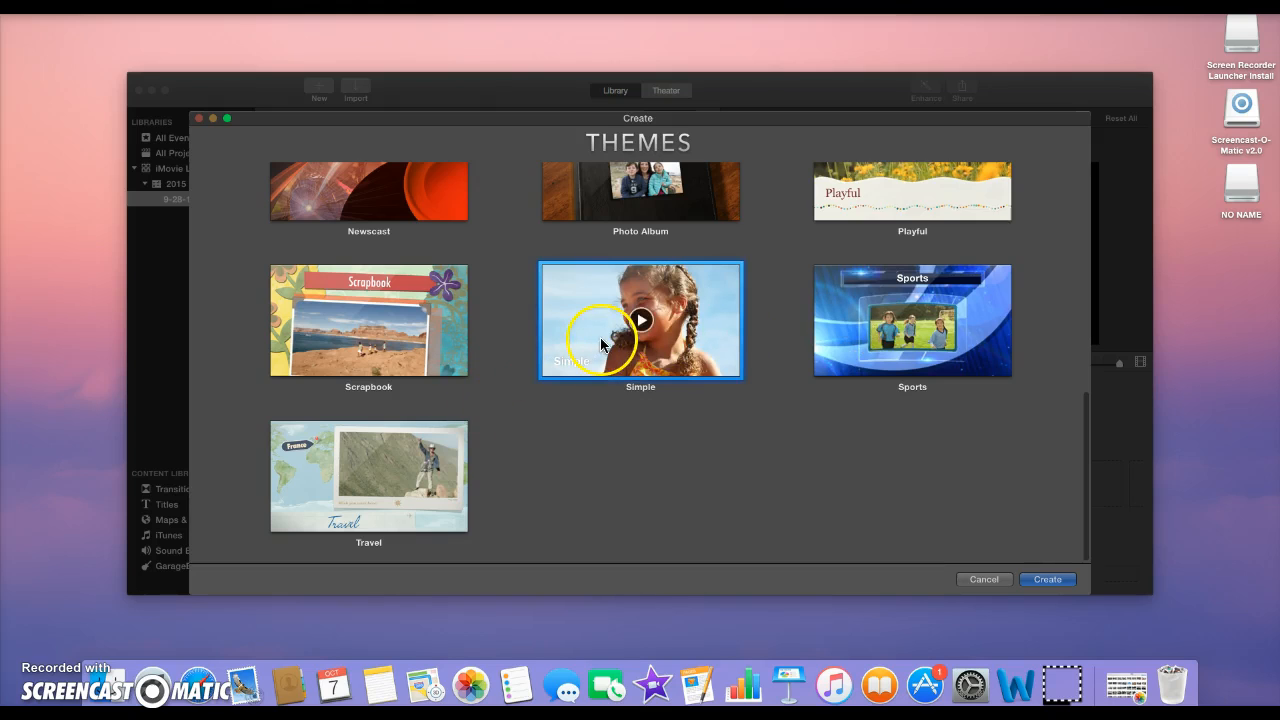
left_click(1057, 582)
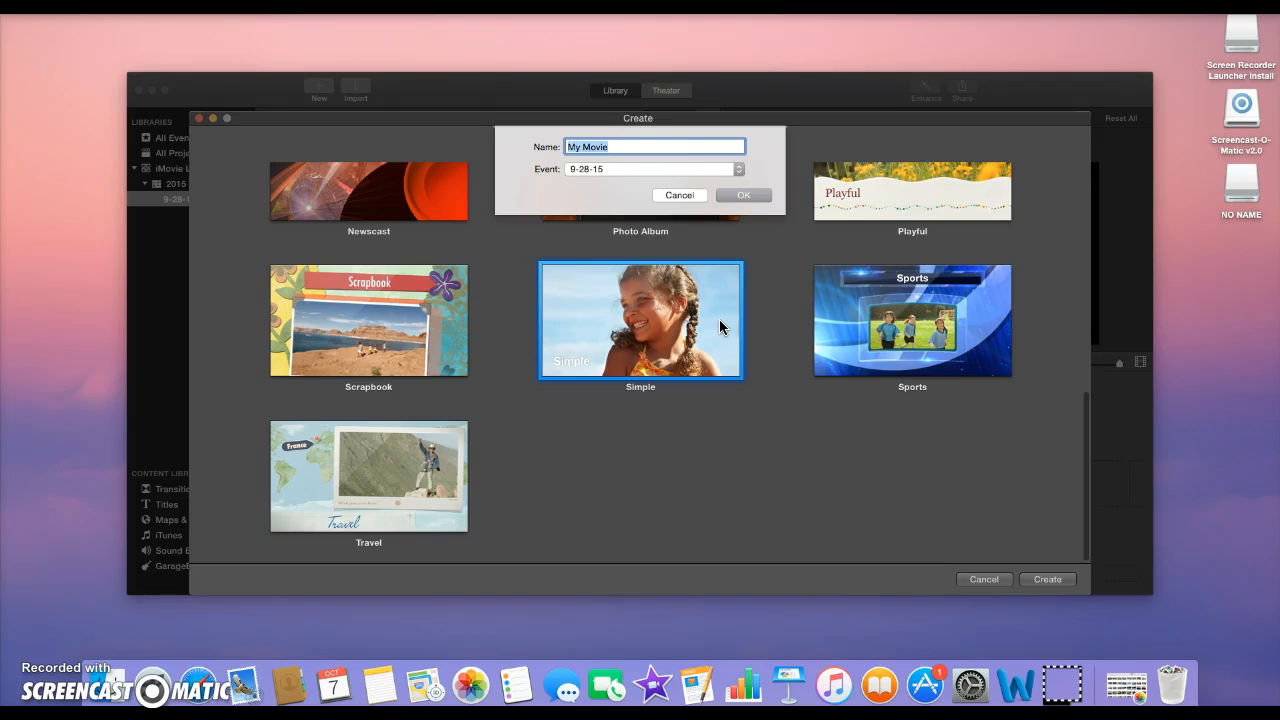
type("A day in the life of...")
left_click(745, 195)
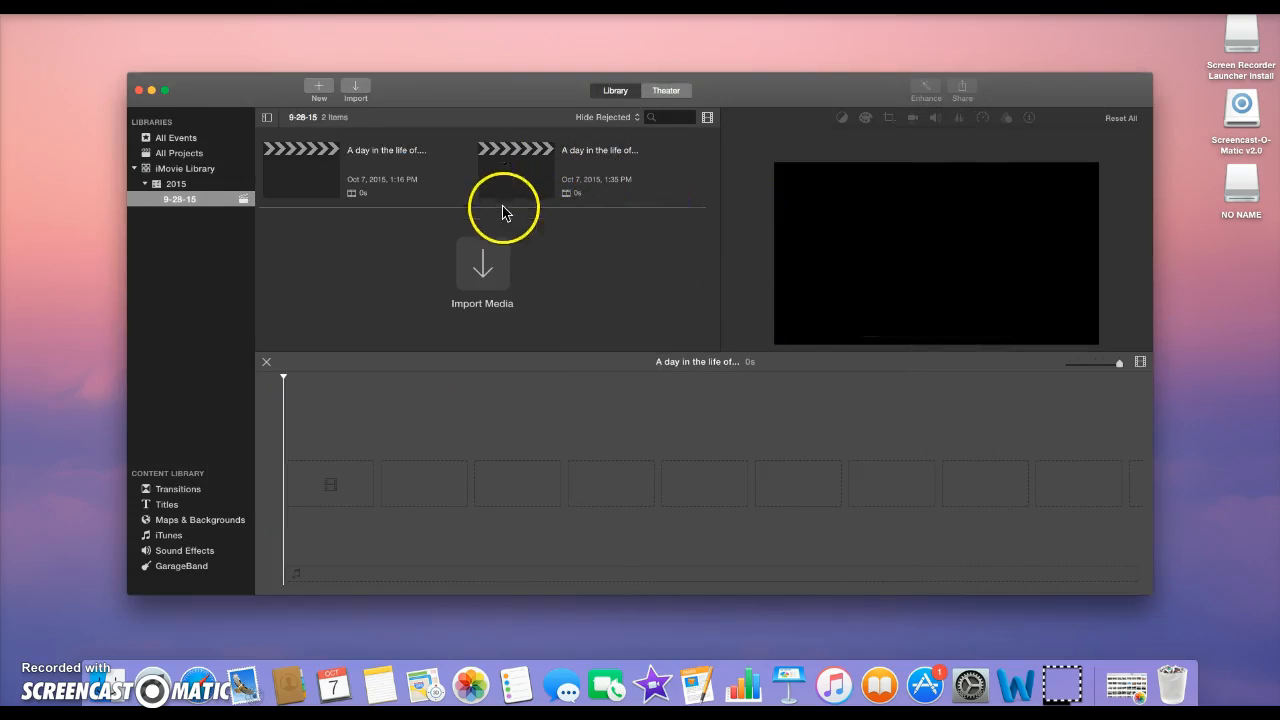
- Start a media import from the NO NAME camera and select the first-row clips except the 6.2s one
left_click(484, 274)
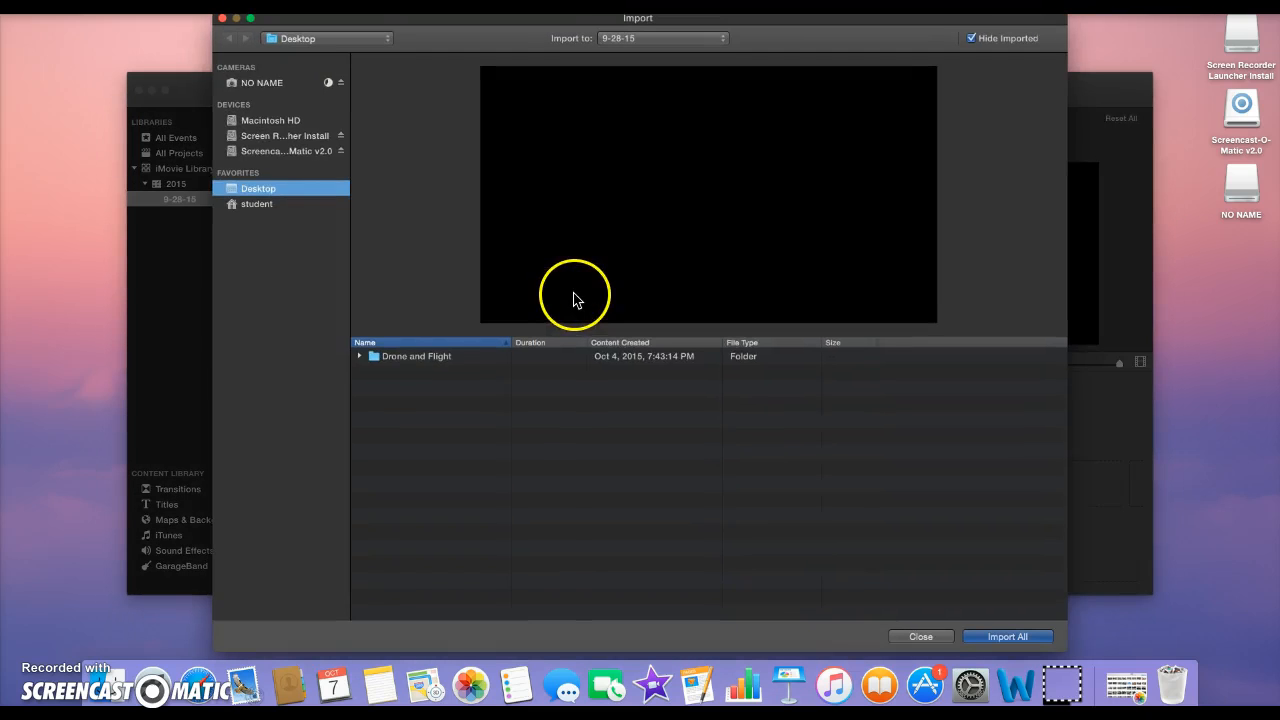
left_click(265, 88)
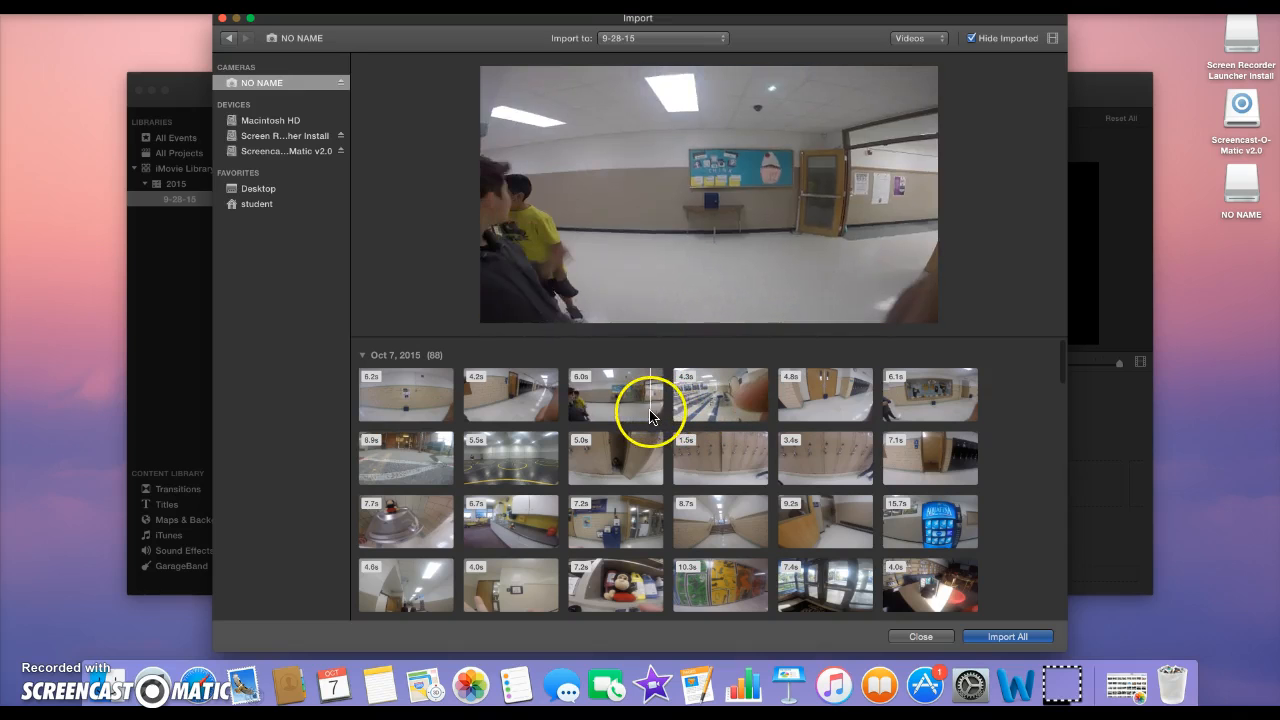
left_click(403, 400)
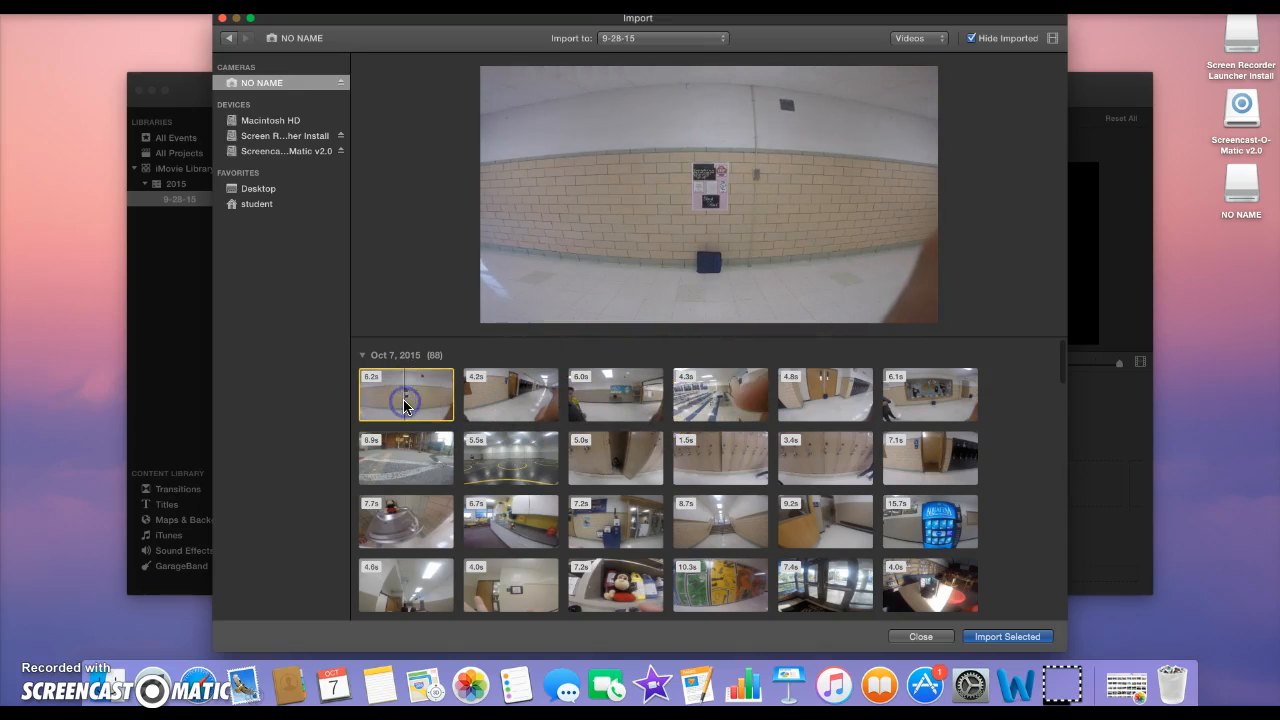
left_click(469, 401)
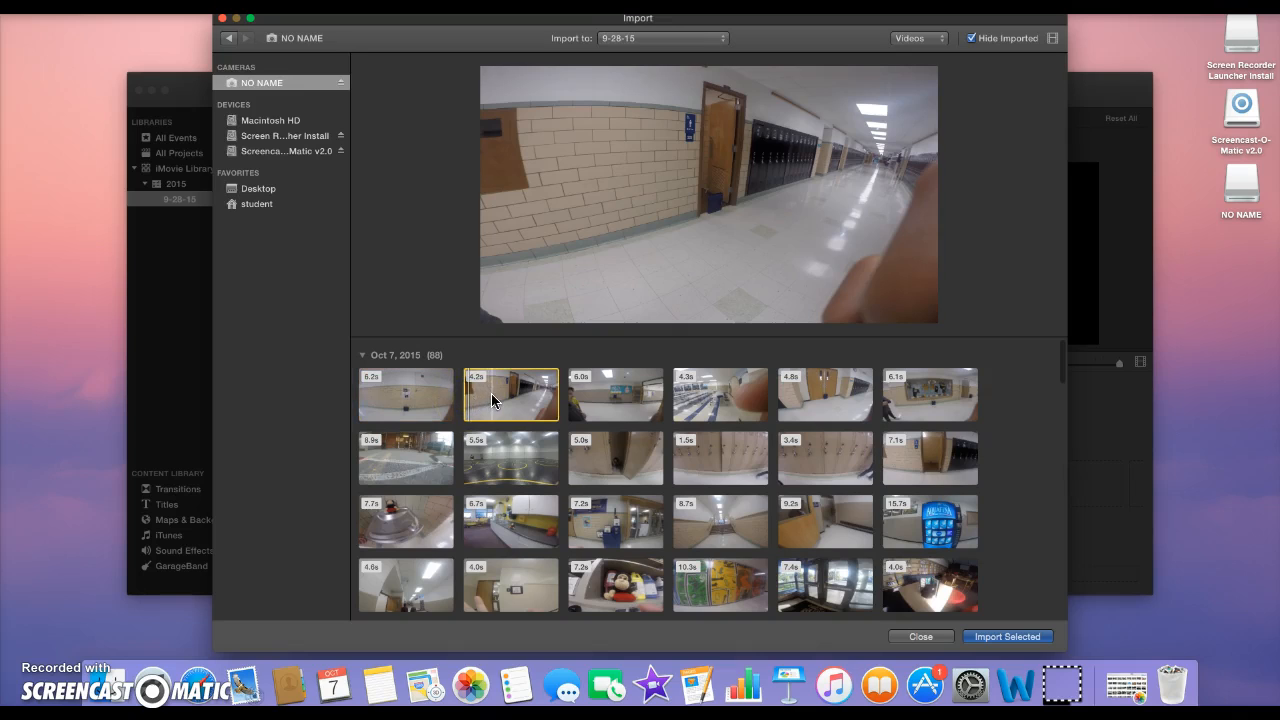
left_click(428, 401)
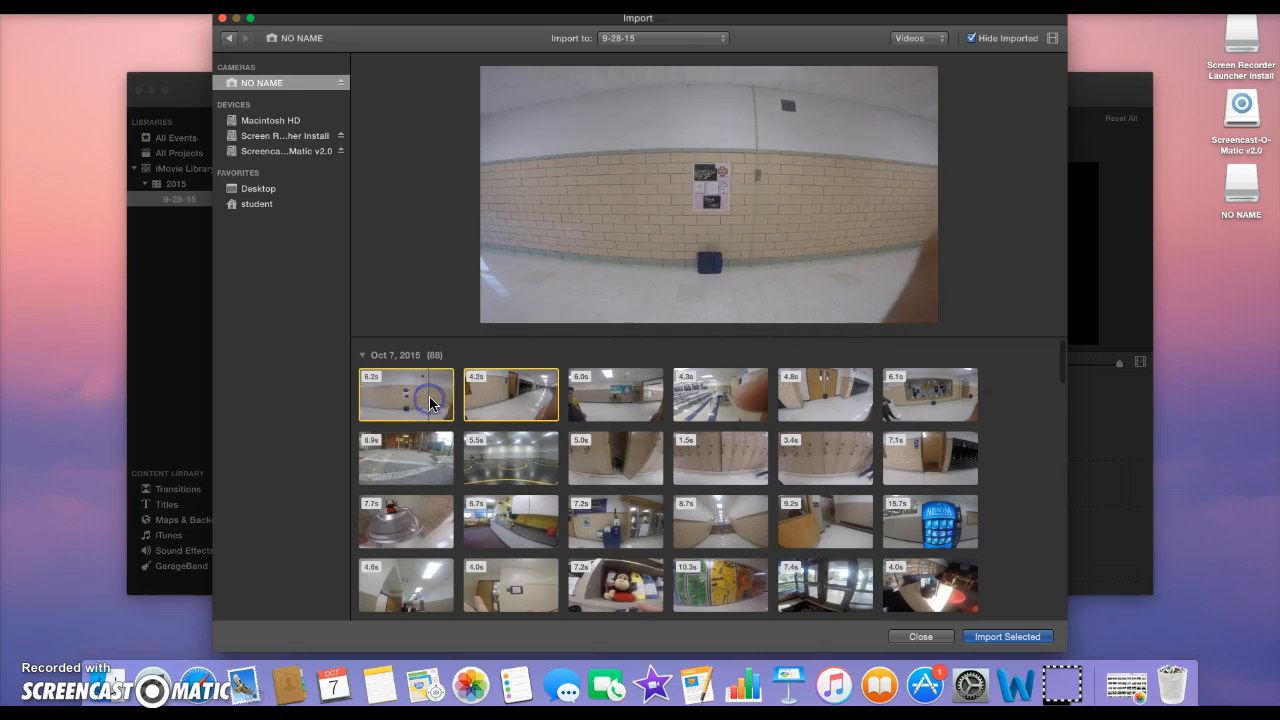
left_click(582, 390)
left_click(722, 404)
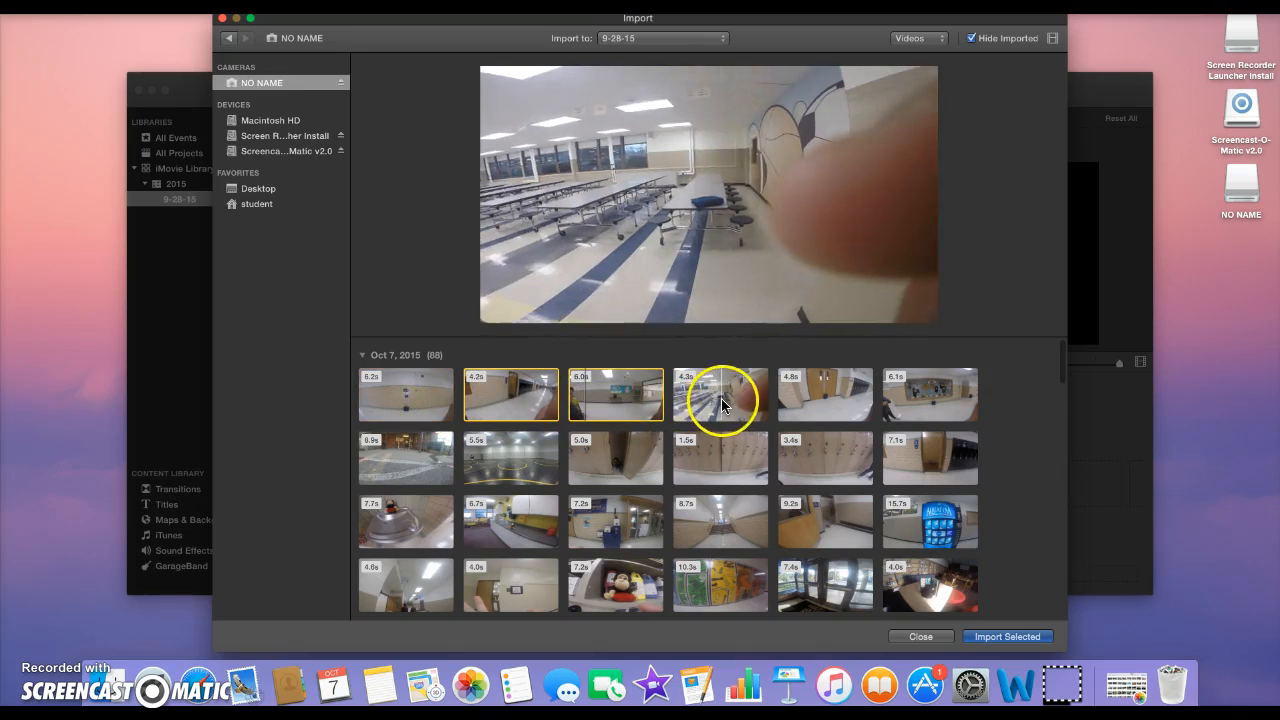
left_click(803, 399)
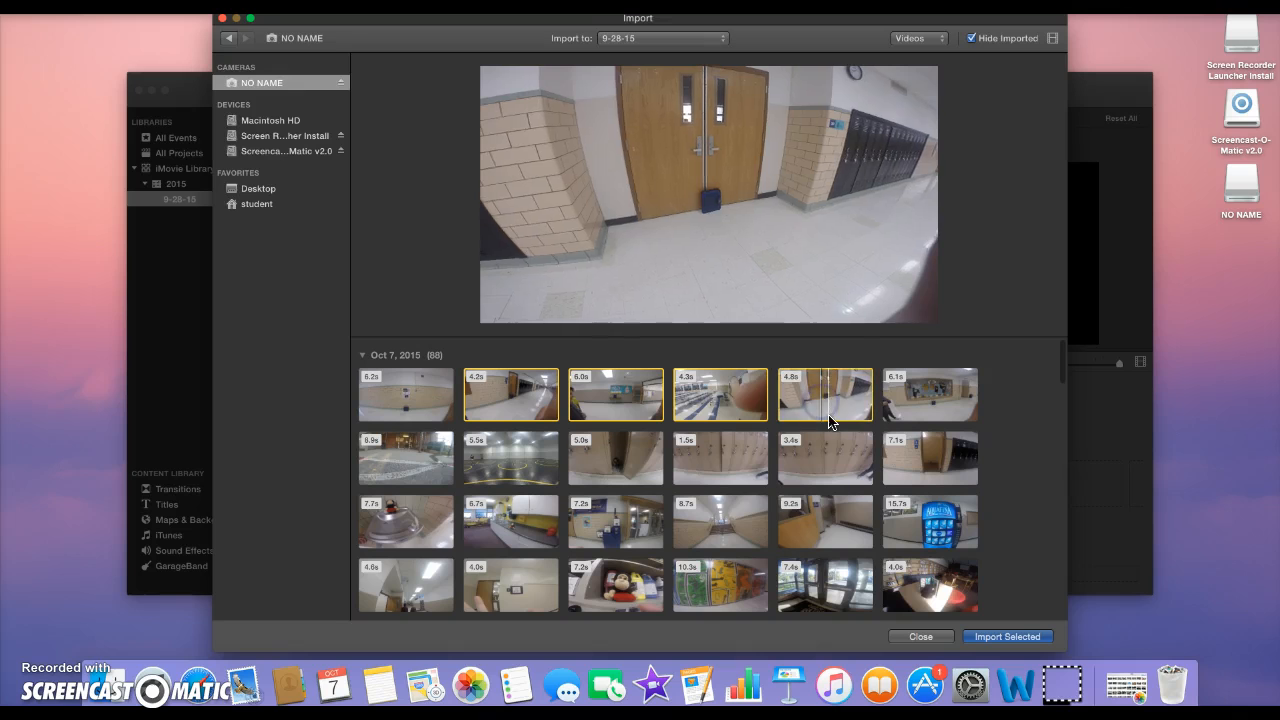
left_click(880, 406)
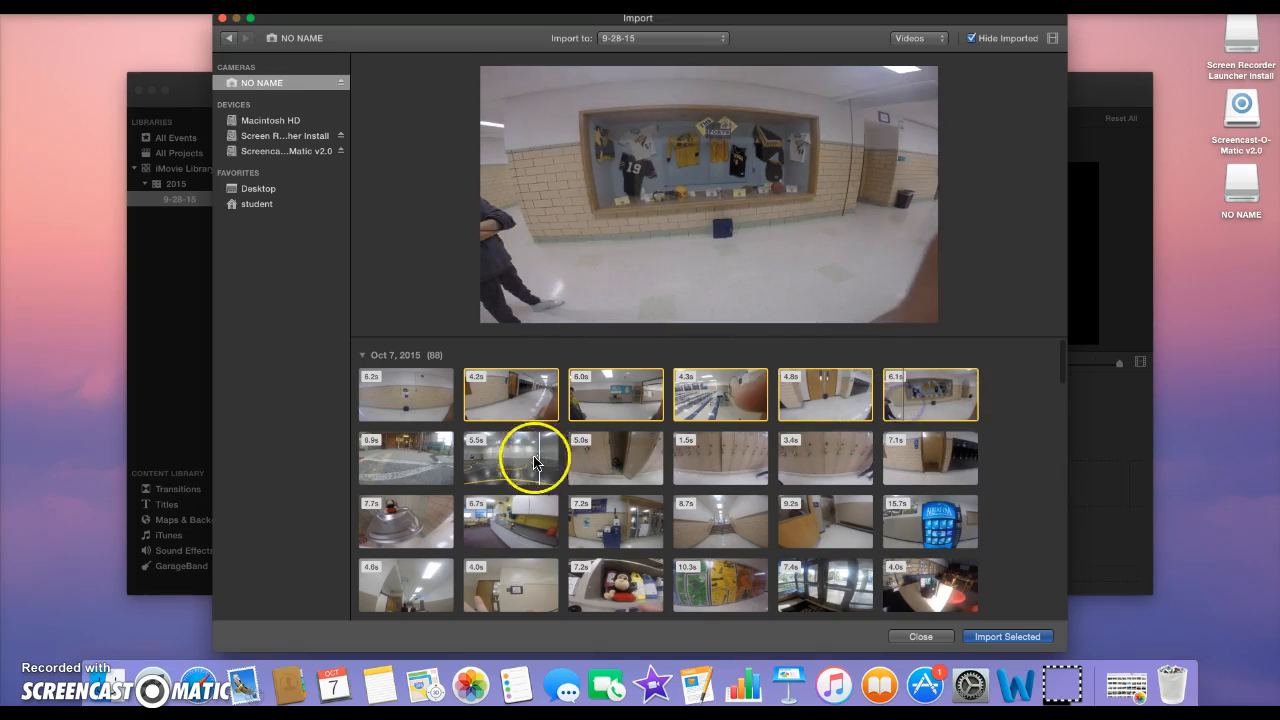
- Add all six second-row clips to the selection and import the selected clips into the 9-28-15 event
left_click(412, 455)
left_click(500, 458)
left_click(585, 466)
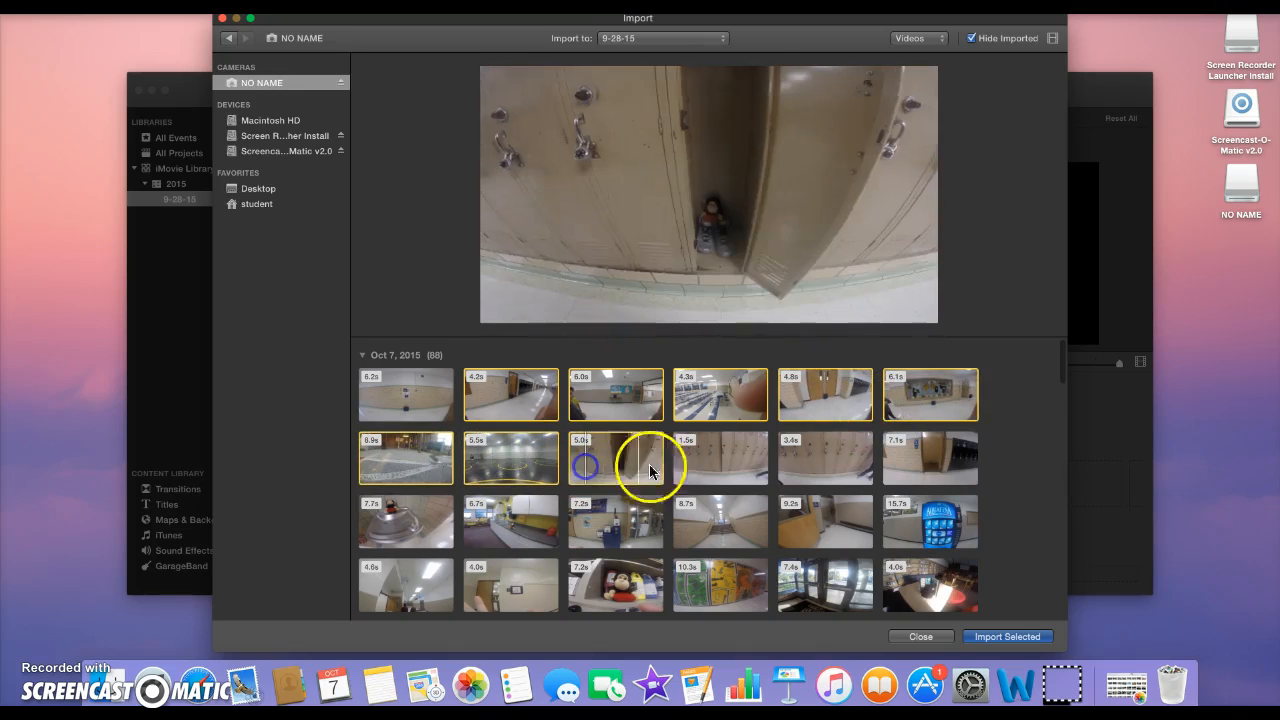
left_click(714, 458)
left_click(820, 460)
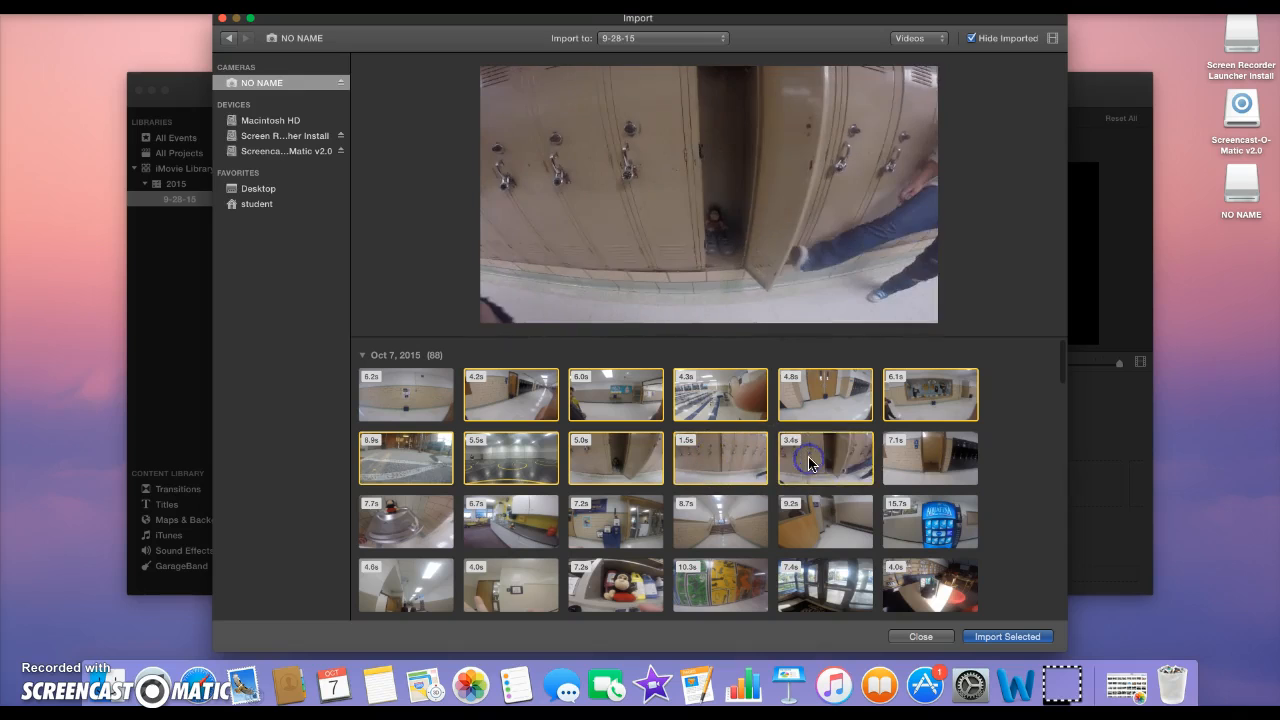
left_click(896, 466)
left_click(1020, 636)
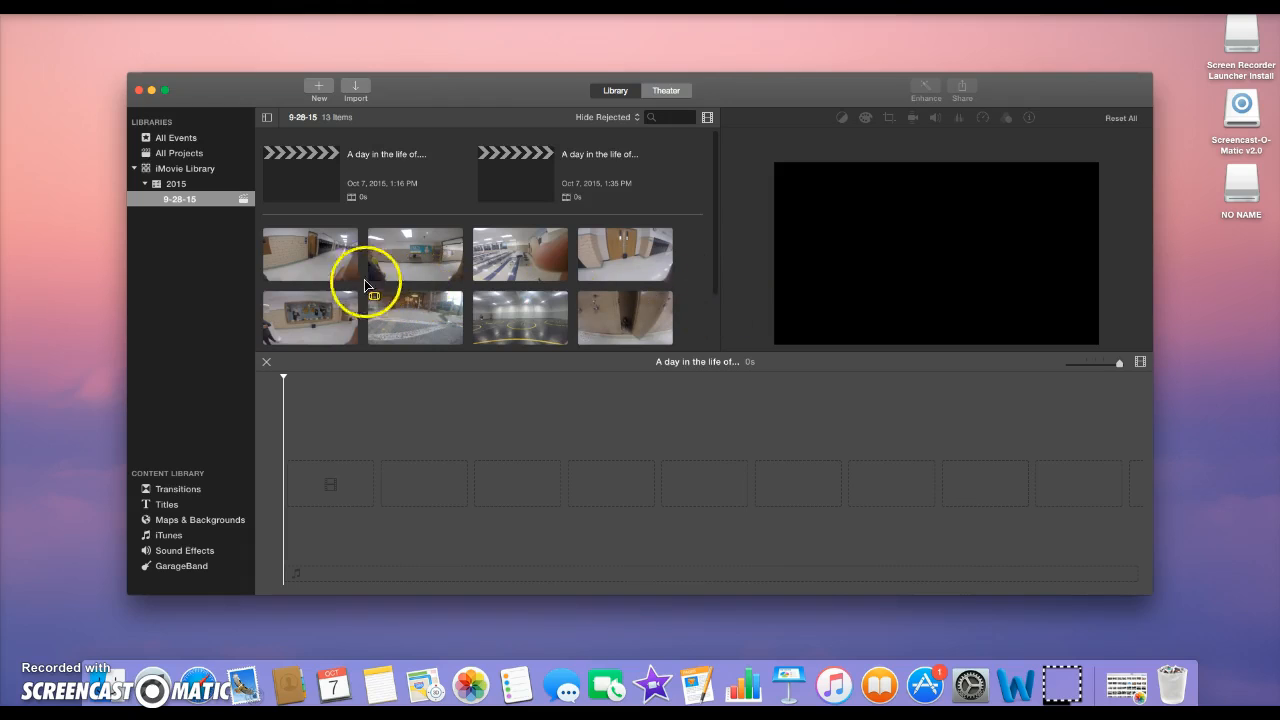
- Add the 4.2s hallway clip from the event to the start of the empty movie timeline
left_click(304, 263)
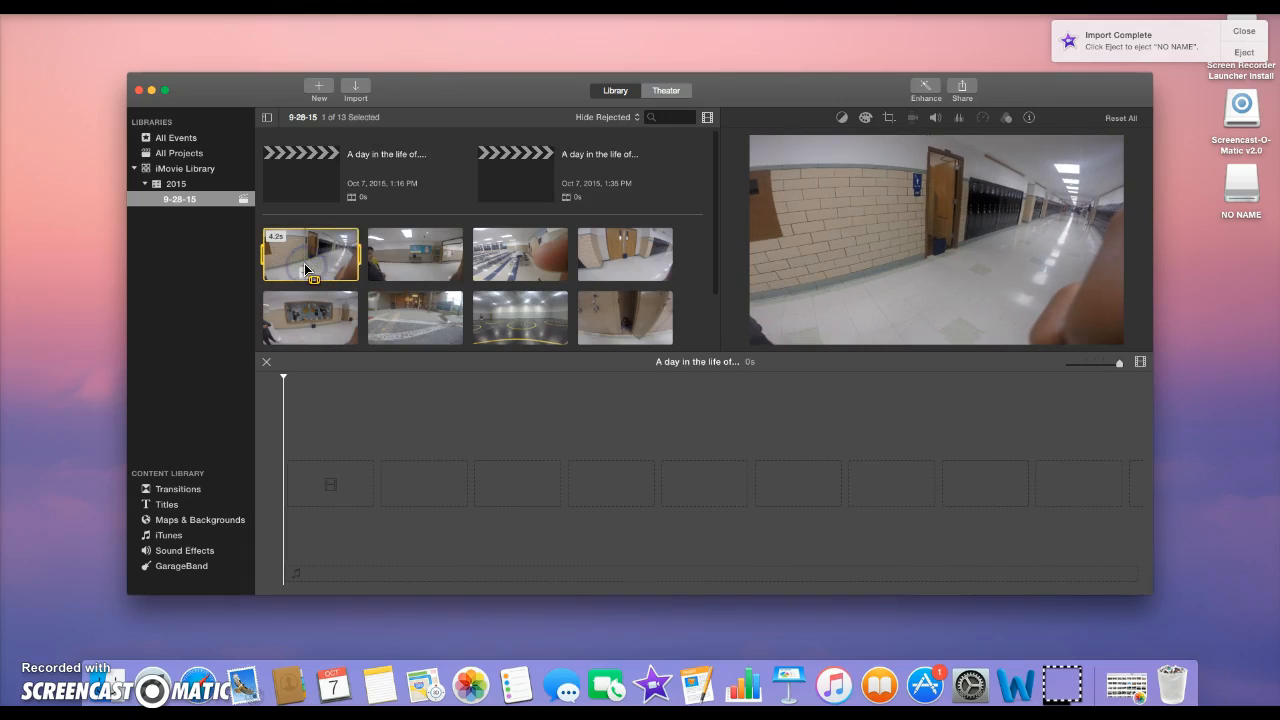
left_click_drag(305, 376, 306, 487)
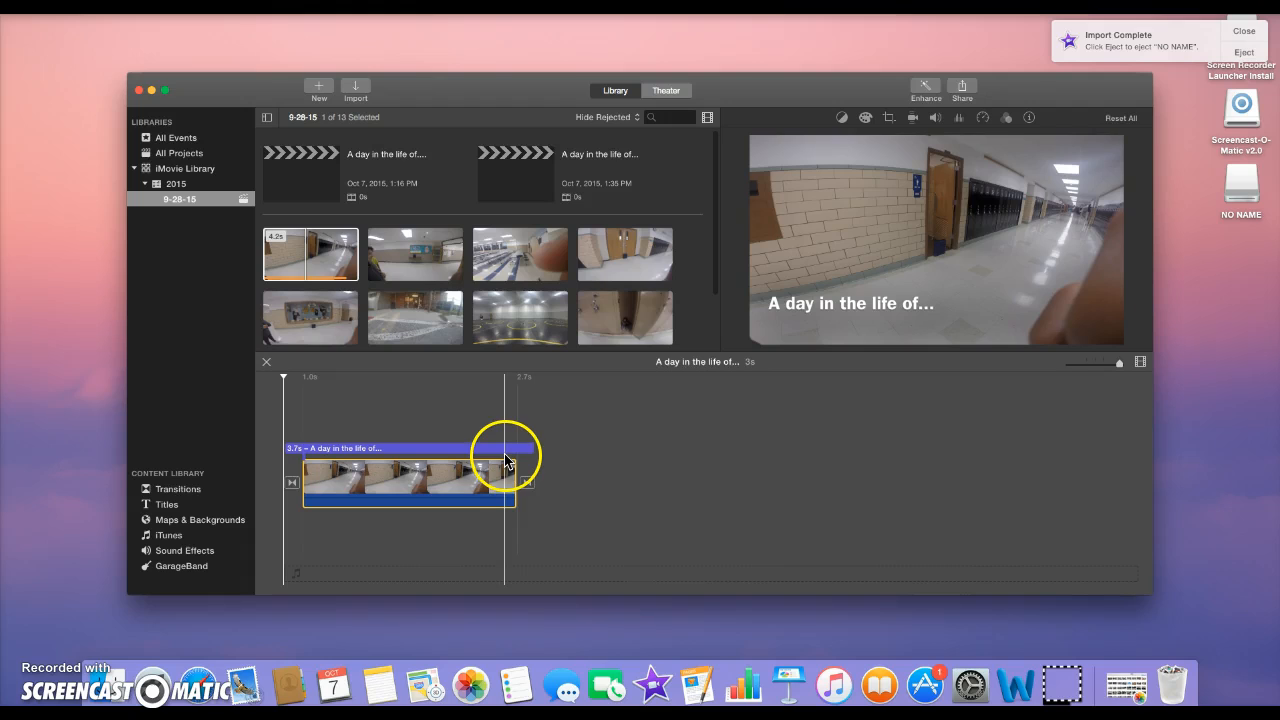
- Change the opening title's text to "A day in the life of", without the trailing dots
left_click(416, 449)
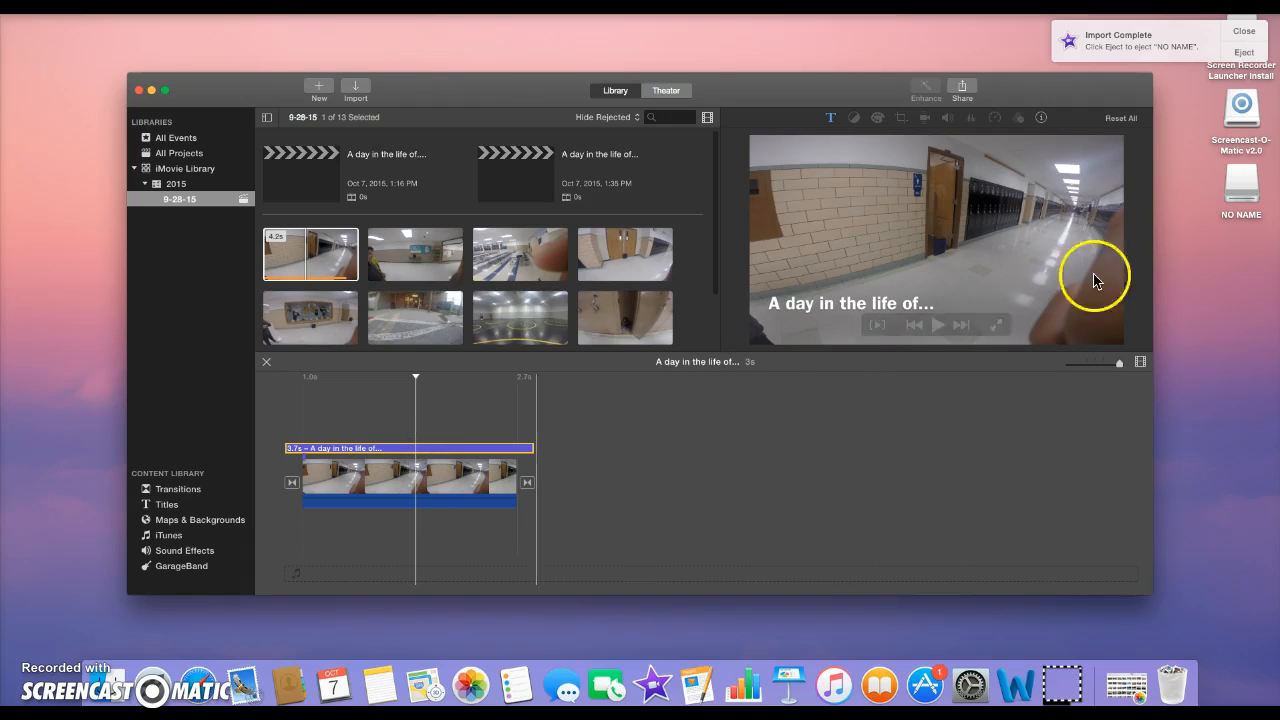
left_click(937, 304)
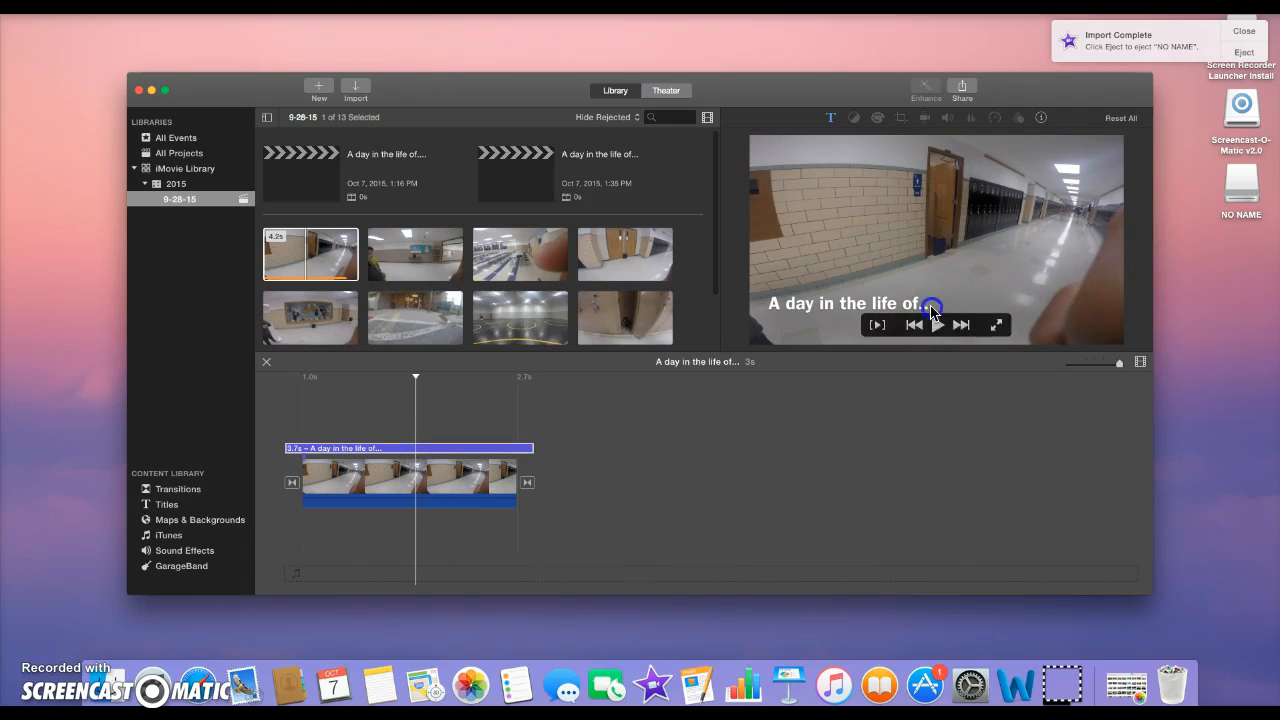
double_click(405, 450)
left_click(965, 308)
left_click(961, 310)
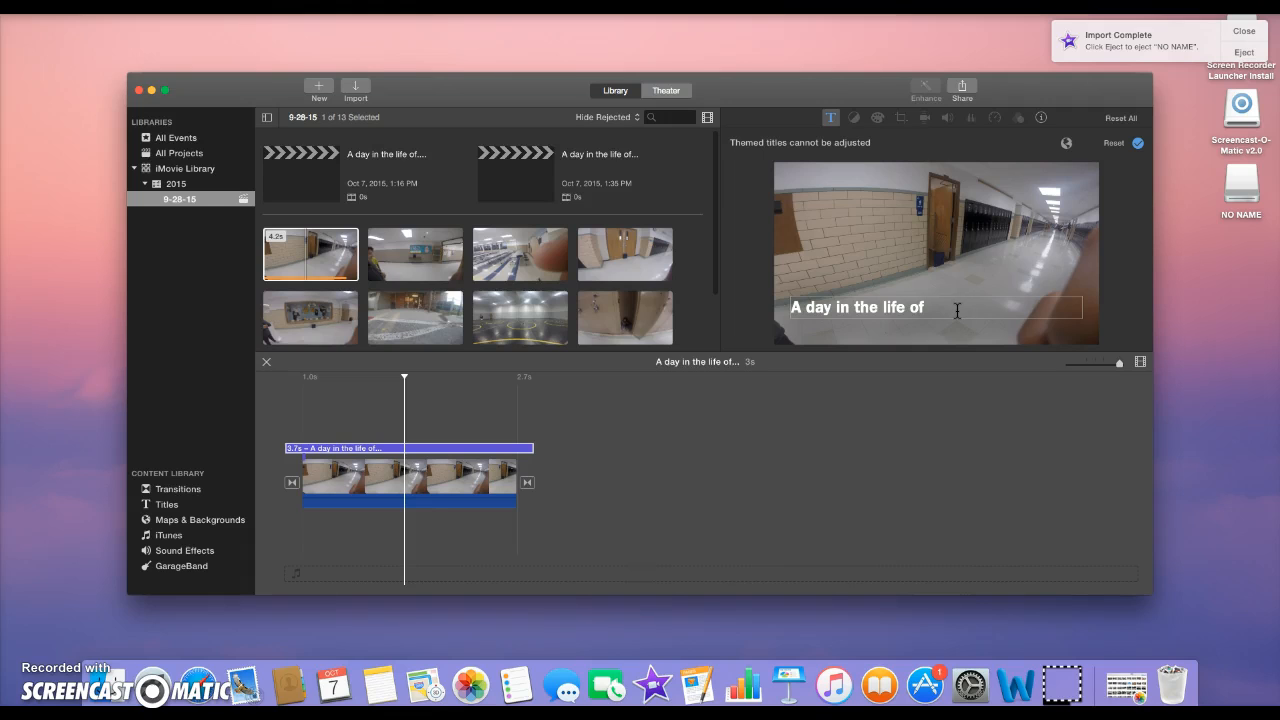
left_click(503, 491)
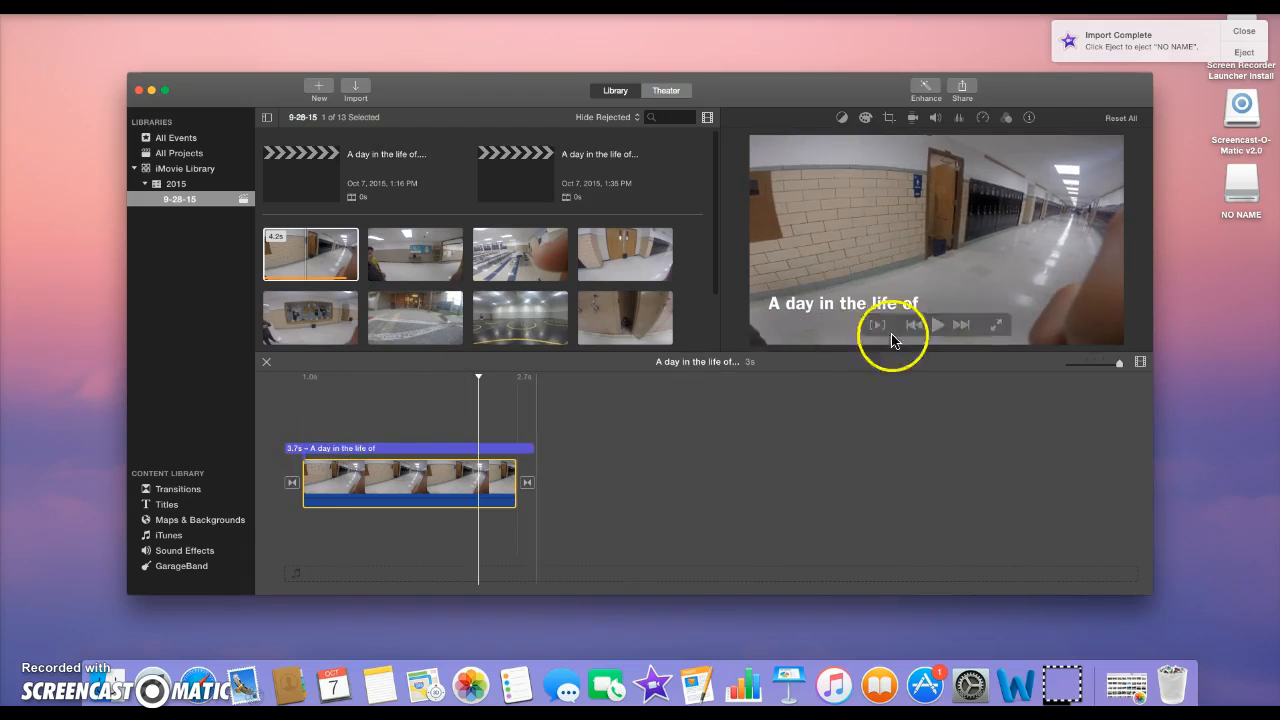
- Play the movie from near its beginning to preview the title and transitions
left_click(293, 430)
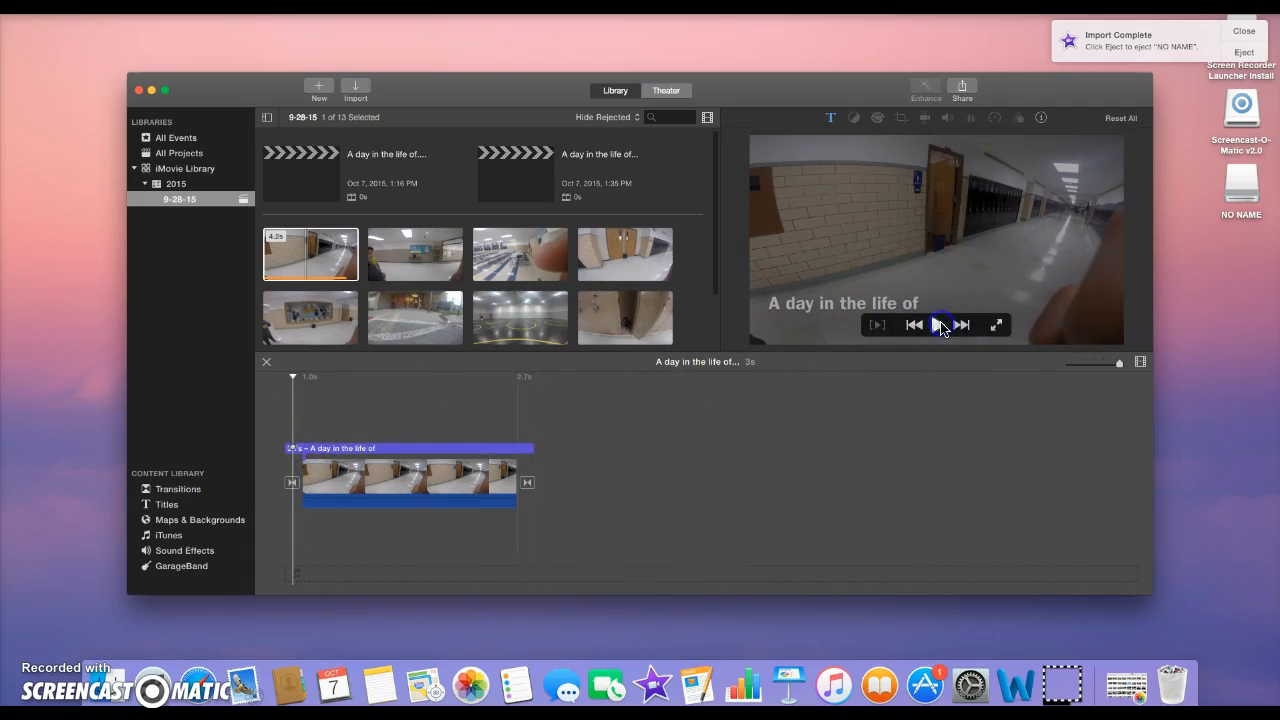
left_click(940, 325)
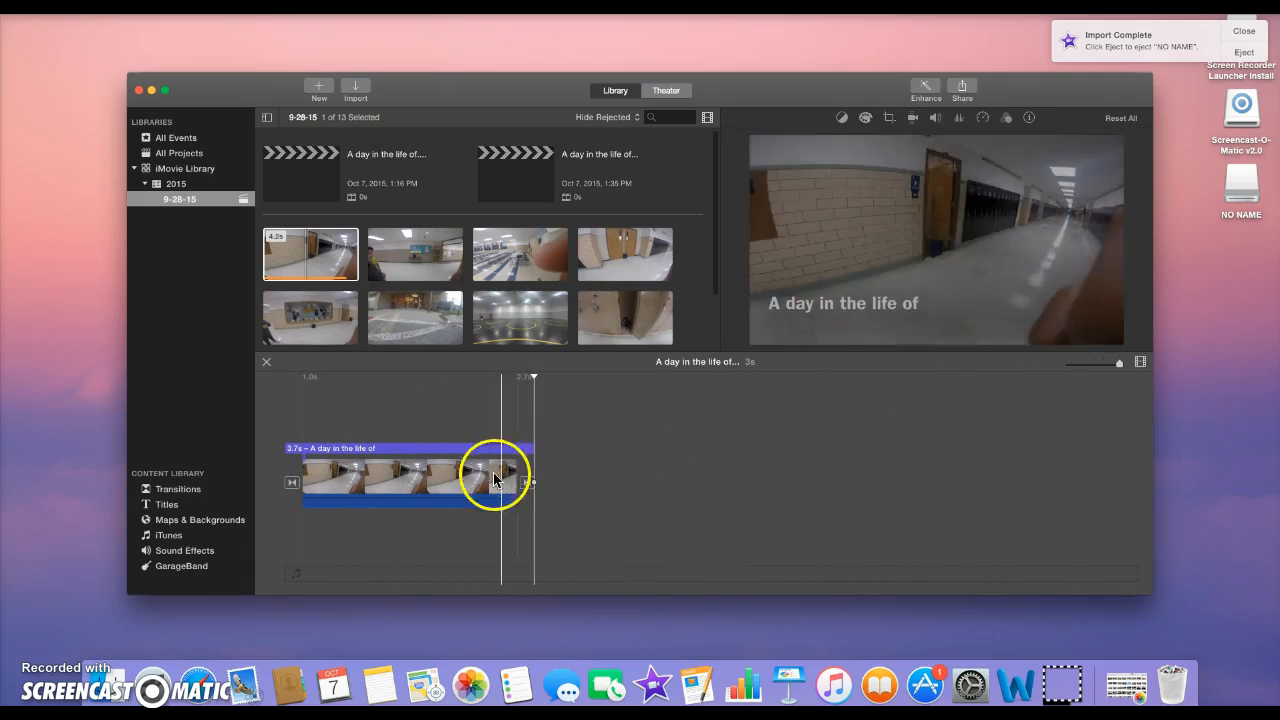
mouse_move(845, 315)
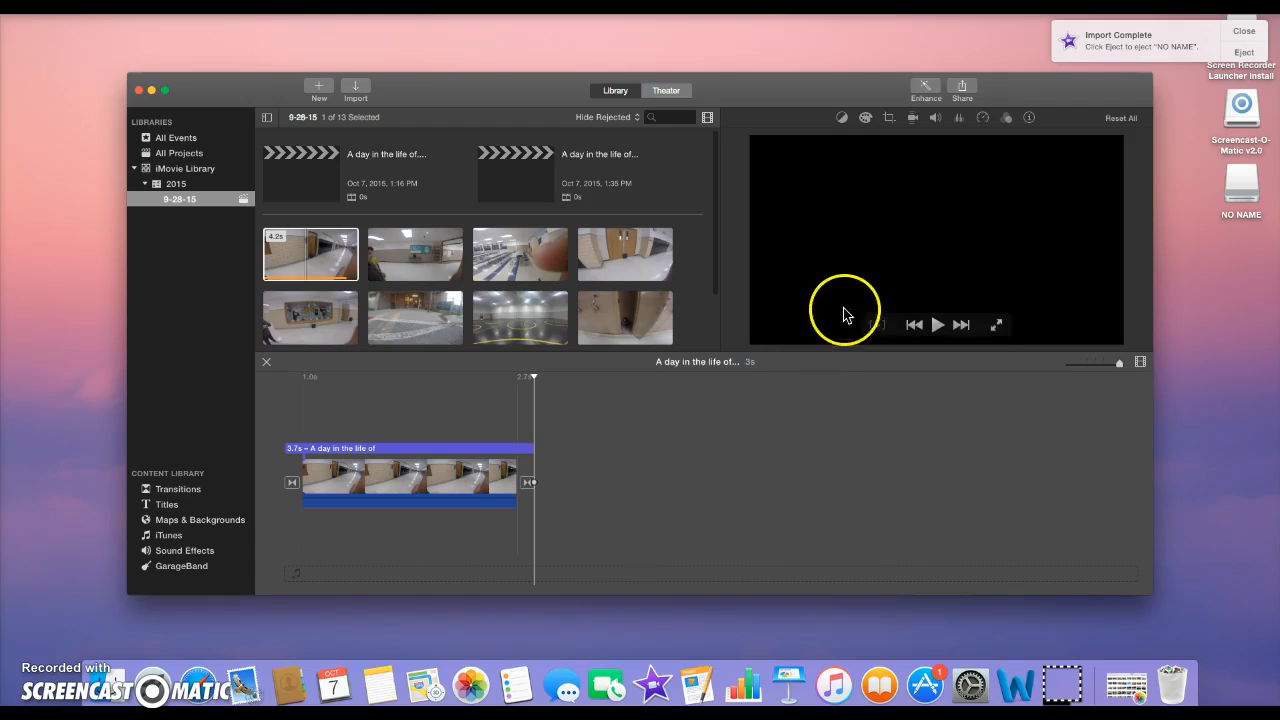
- Set the hallway clip's volume in the timeline to 0%
left_click(409, 486)
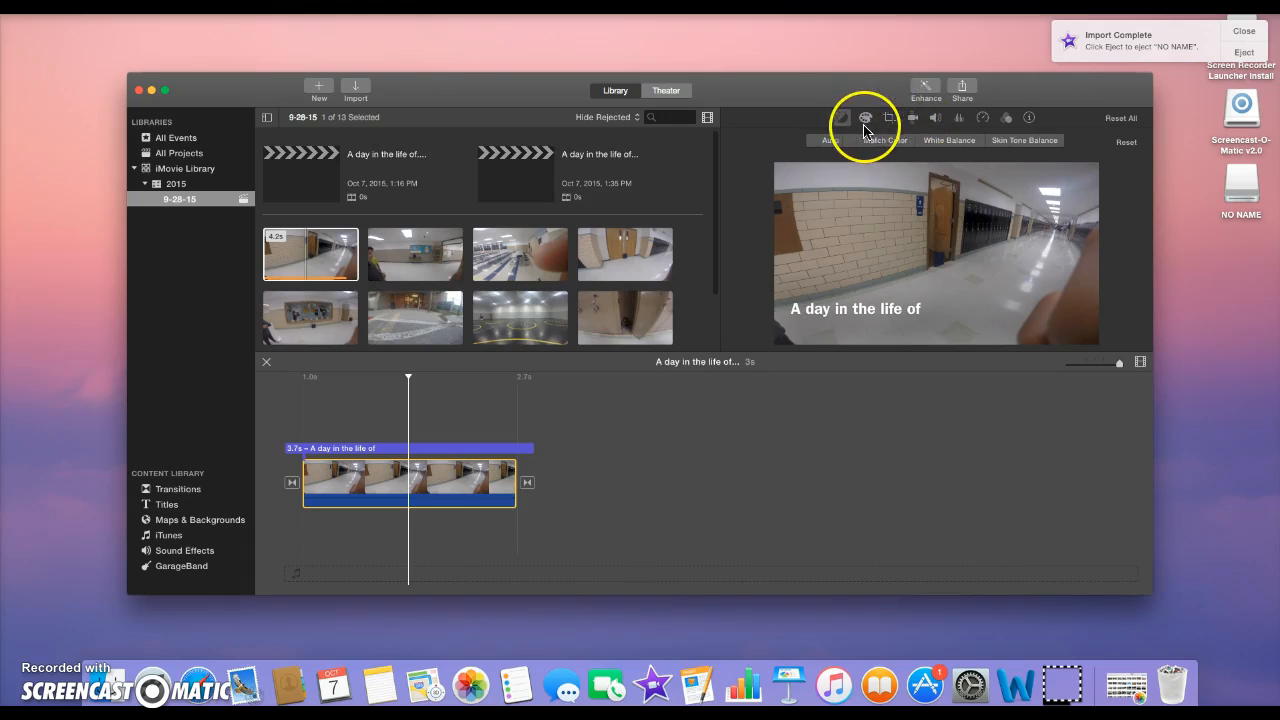
left_click(936, 118)
left_click_drag(860, 142, 830, 150)
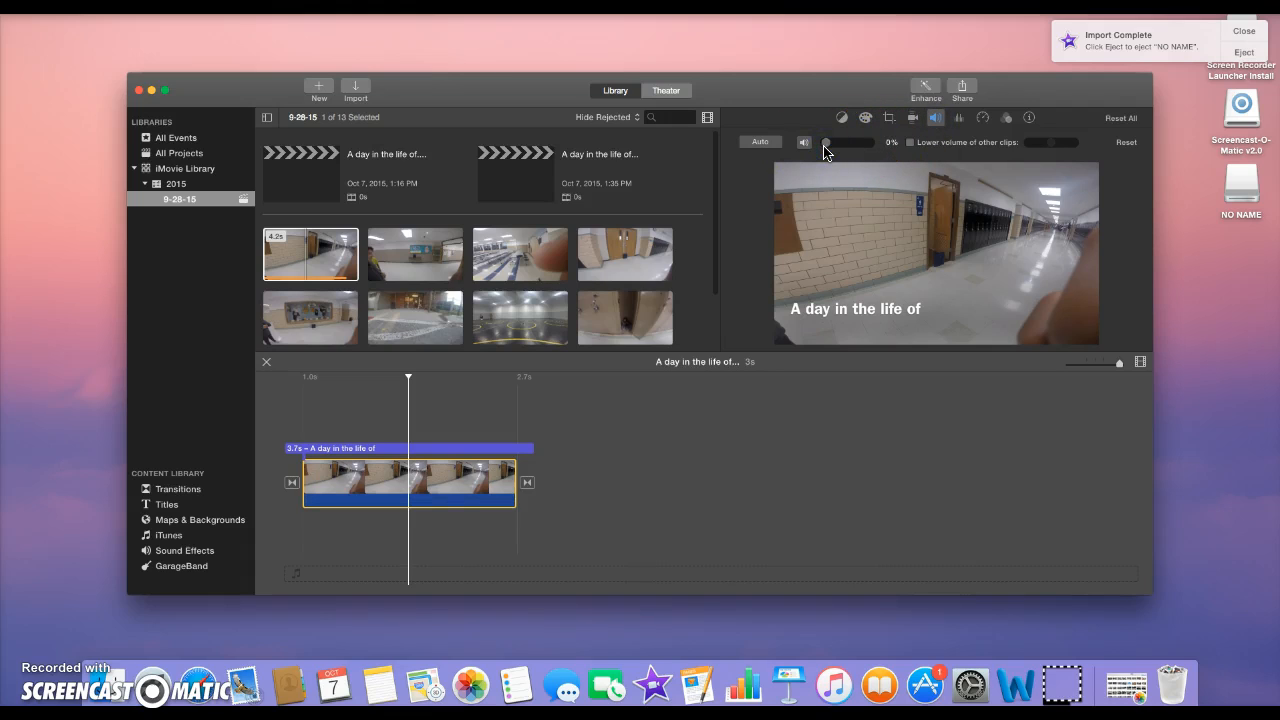
- Examine the clip's available video effects and its color balance and color correction options without applying any
left_click(1007, 119)
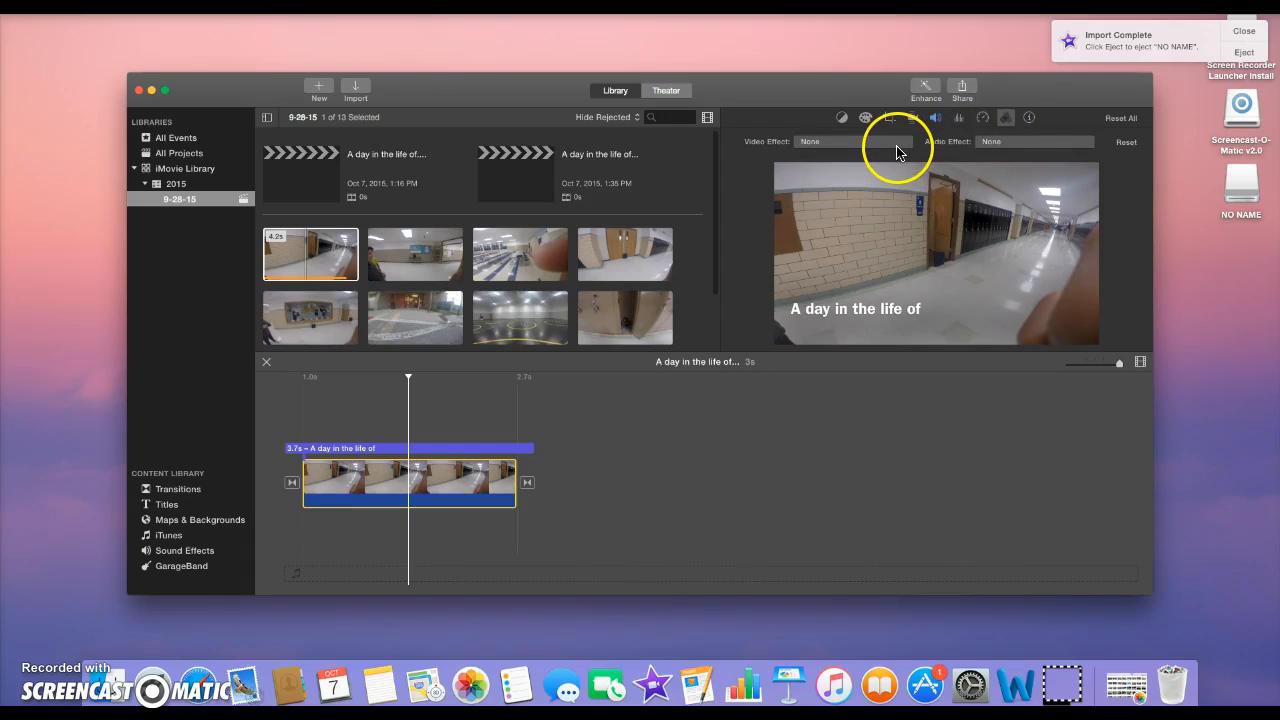
left_click(900, 148)
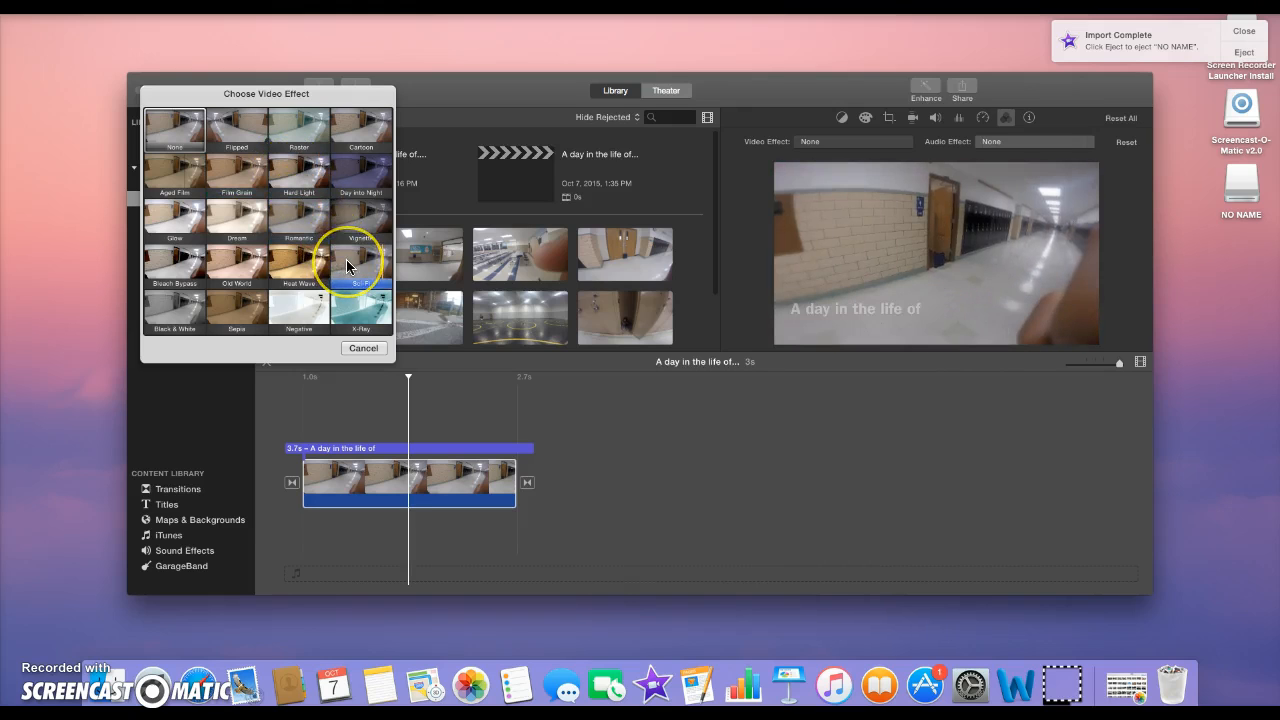
left_click(362, 349)
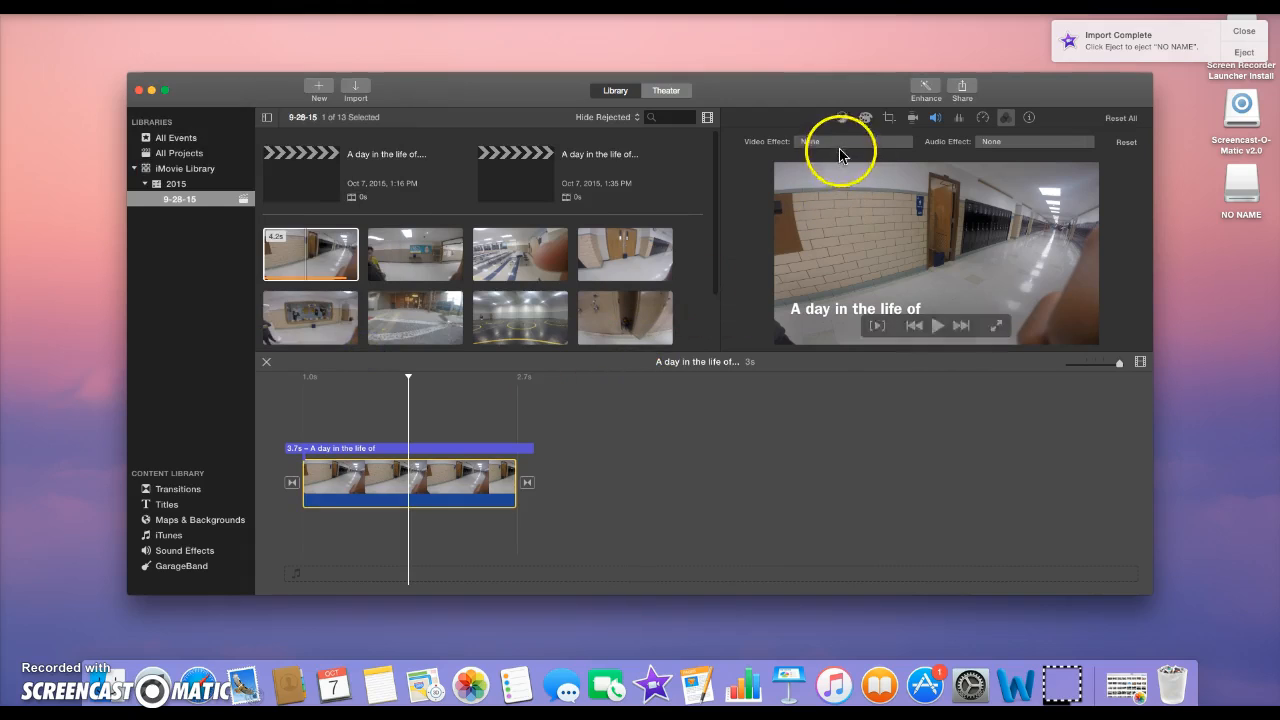
left_click(843, 118)
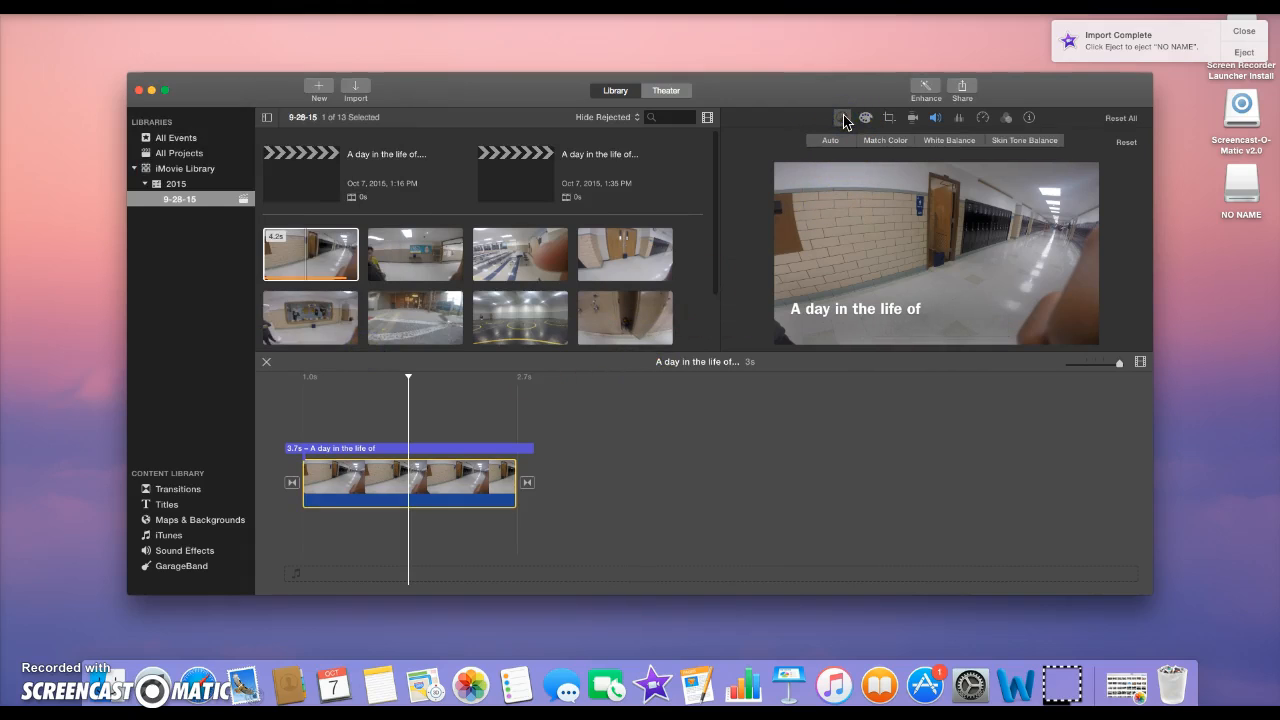
left_click(866, 118)
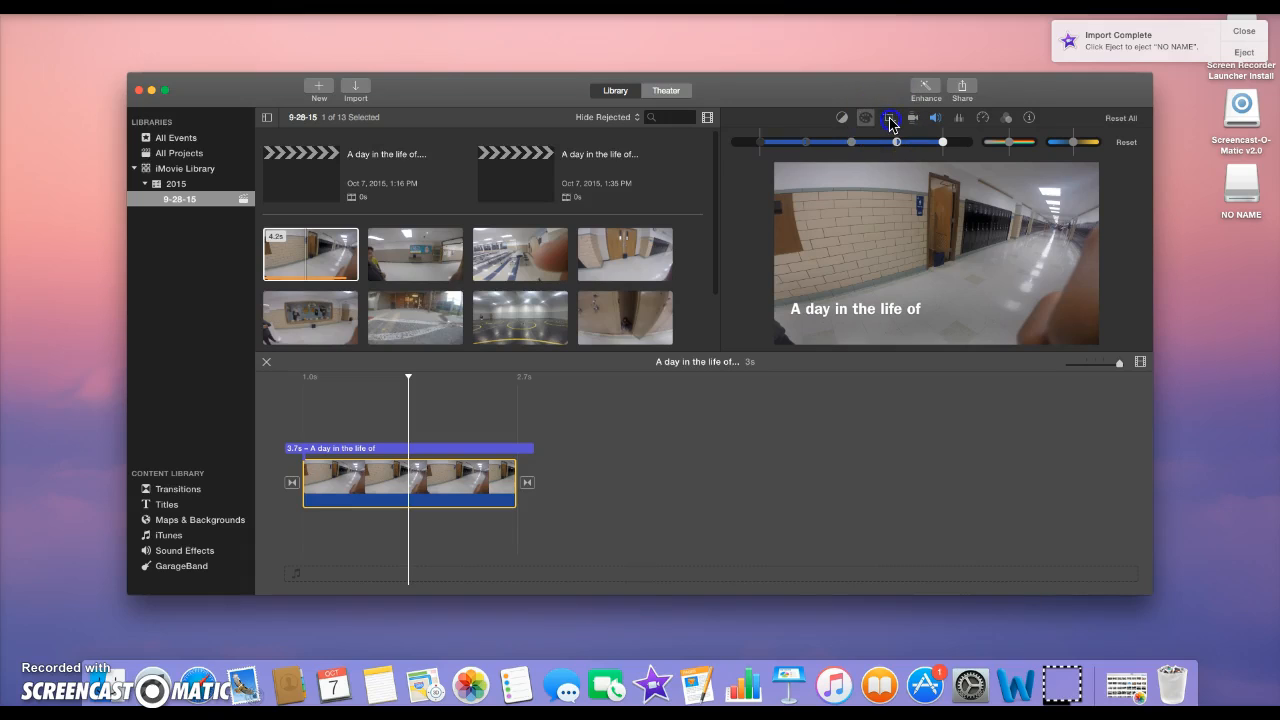
- Check the hallway clip's cropping options and play the movie from near the start of the clip
left_click(889, 118)
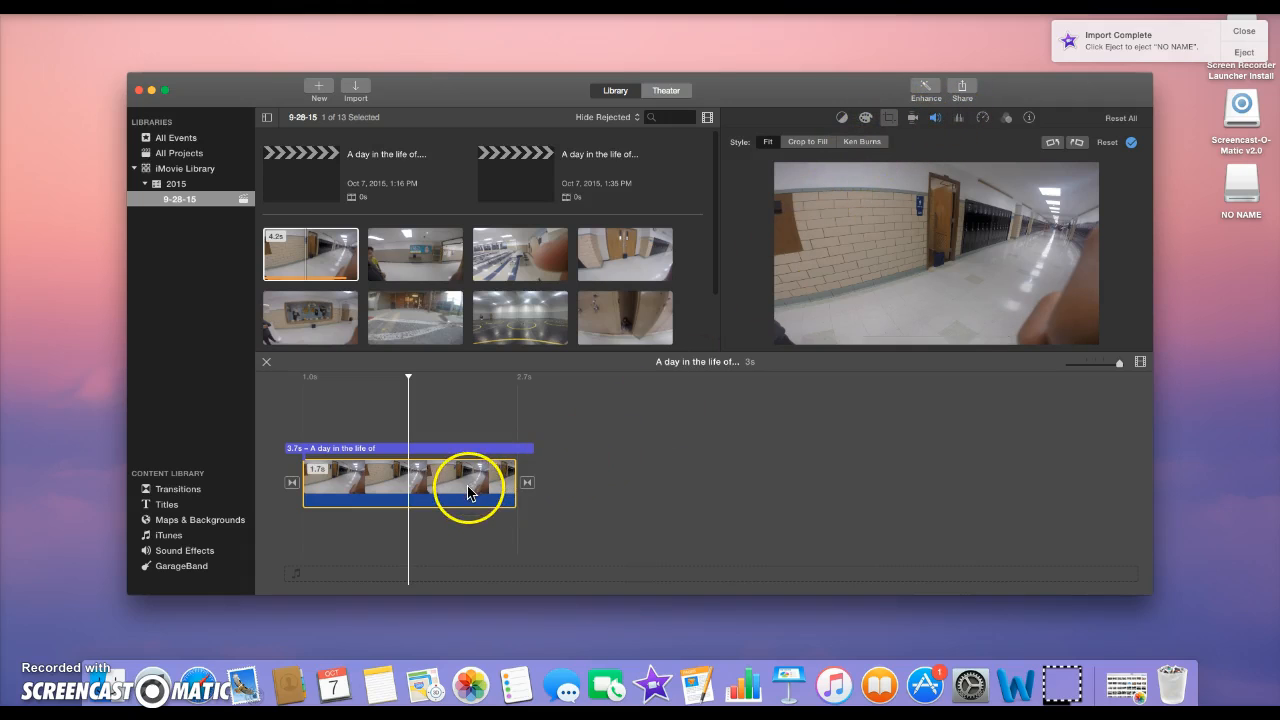
left_click(330, 497)
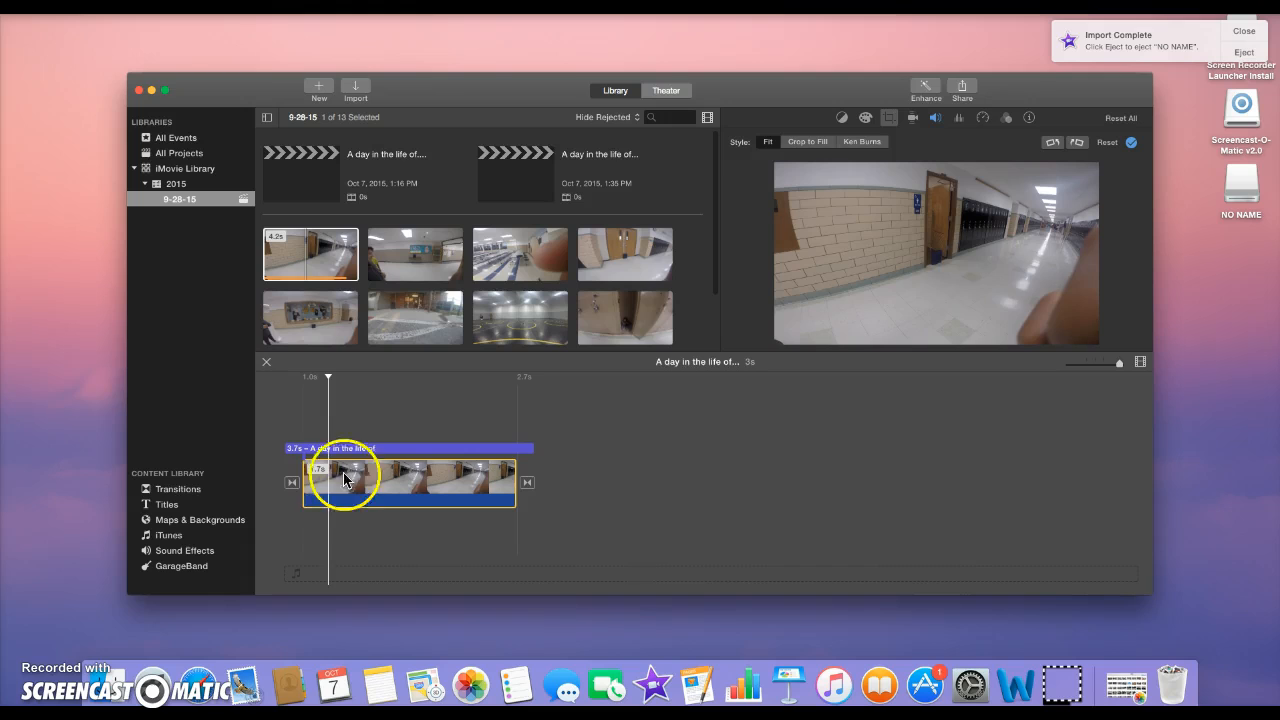
left_click(305, 480)
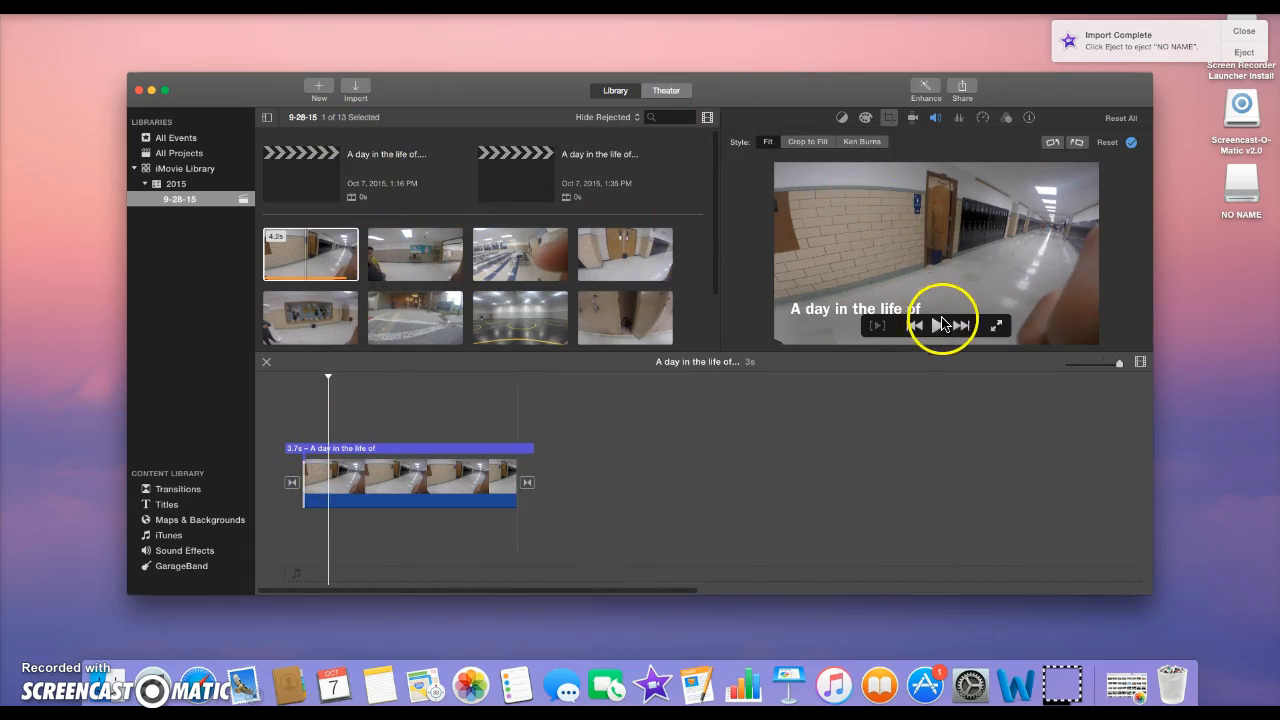
left_click(940, 326)
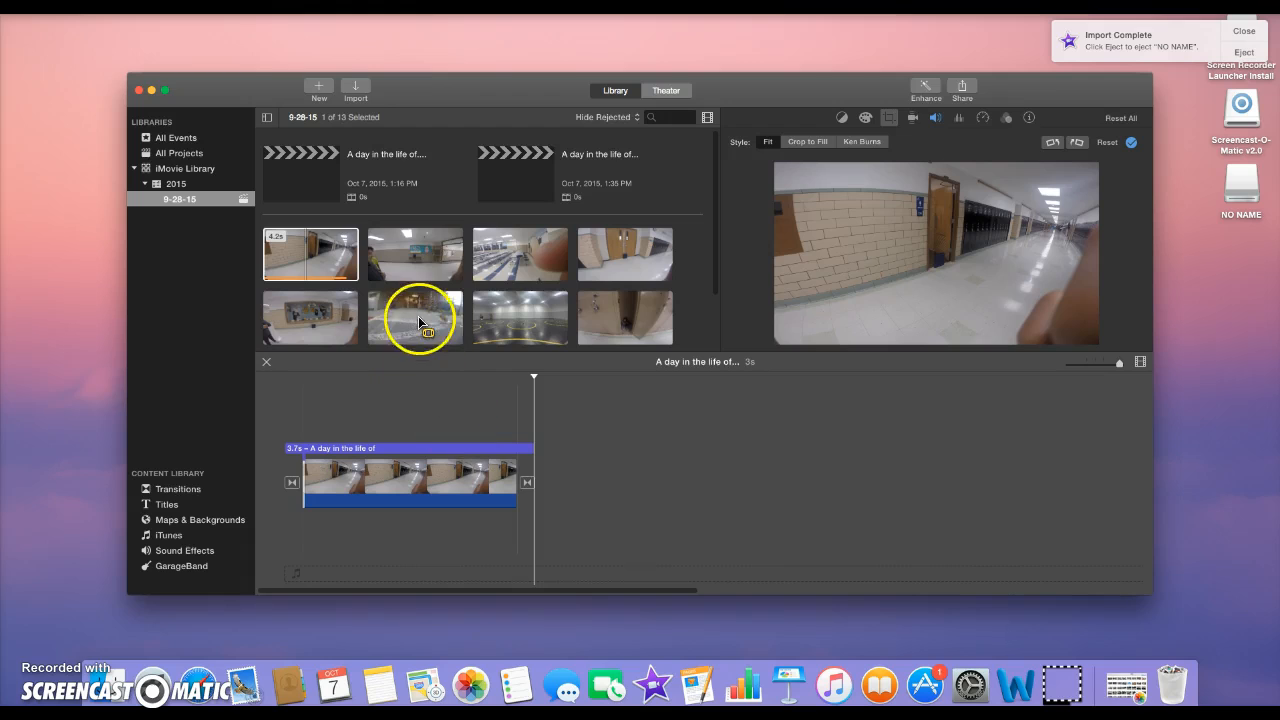
- Append the bulletin-board hallway clip and the cafeteria clip to the end of the movie
left_click(421, 253)
left_click_drag(421, 253, 538, 478)
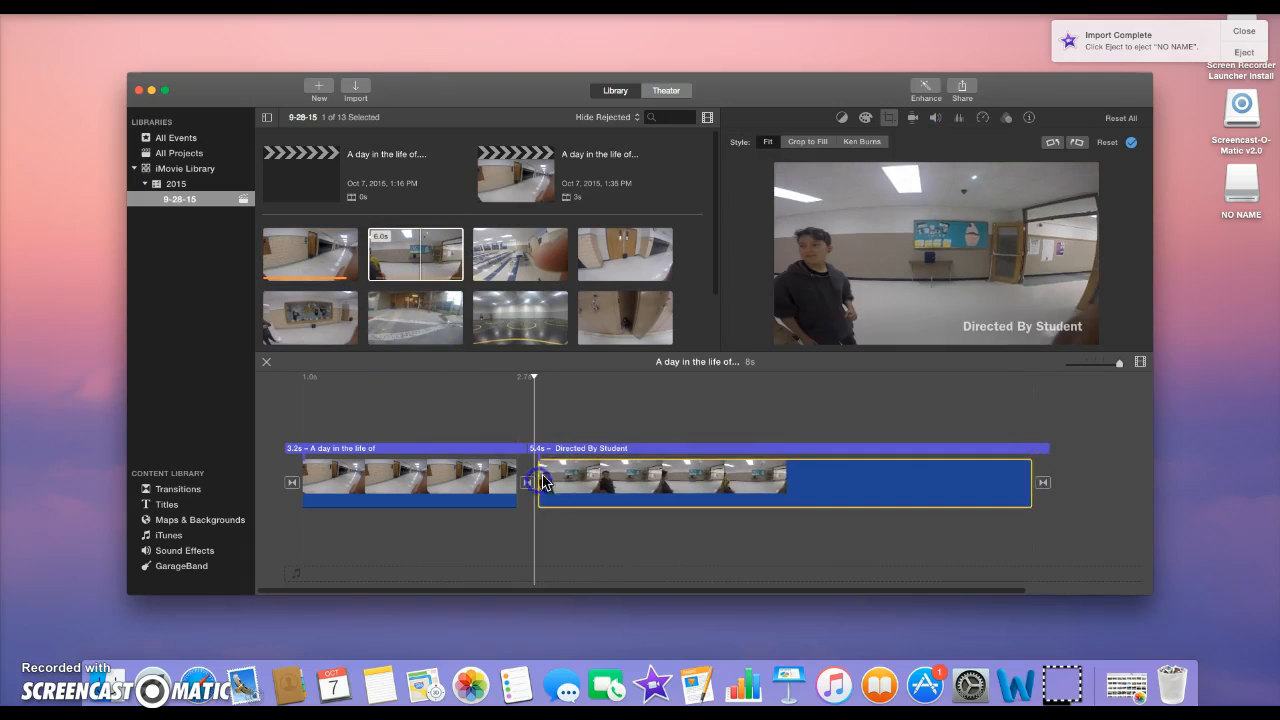
left_click(522, 260)
left_click_drag(524, 265, 1048, 477)
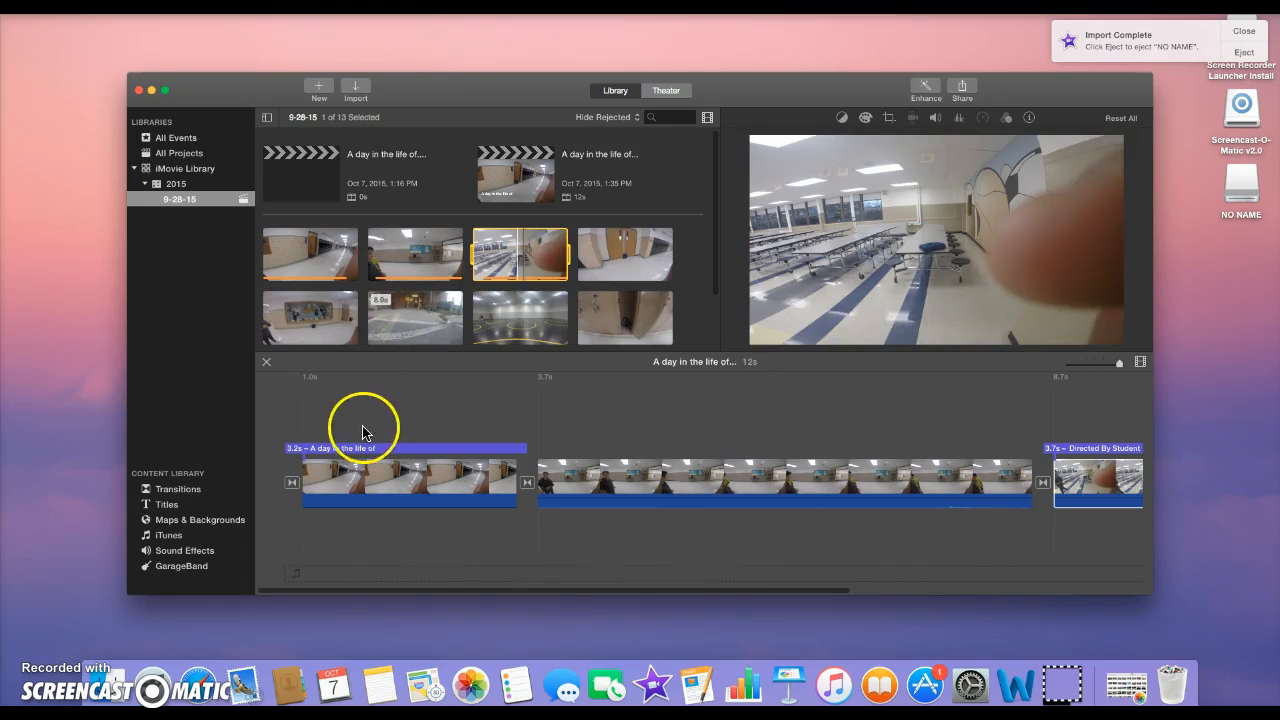
- Shorten the first hallway clip to about 0.5 s by trimming its end
left_click(340, 485)
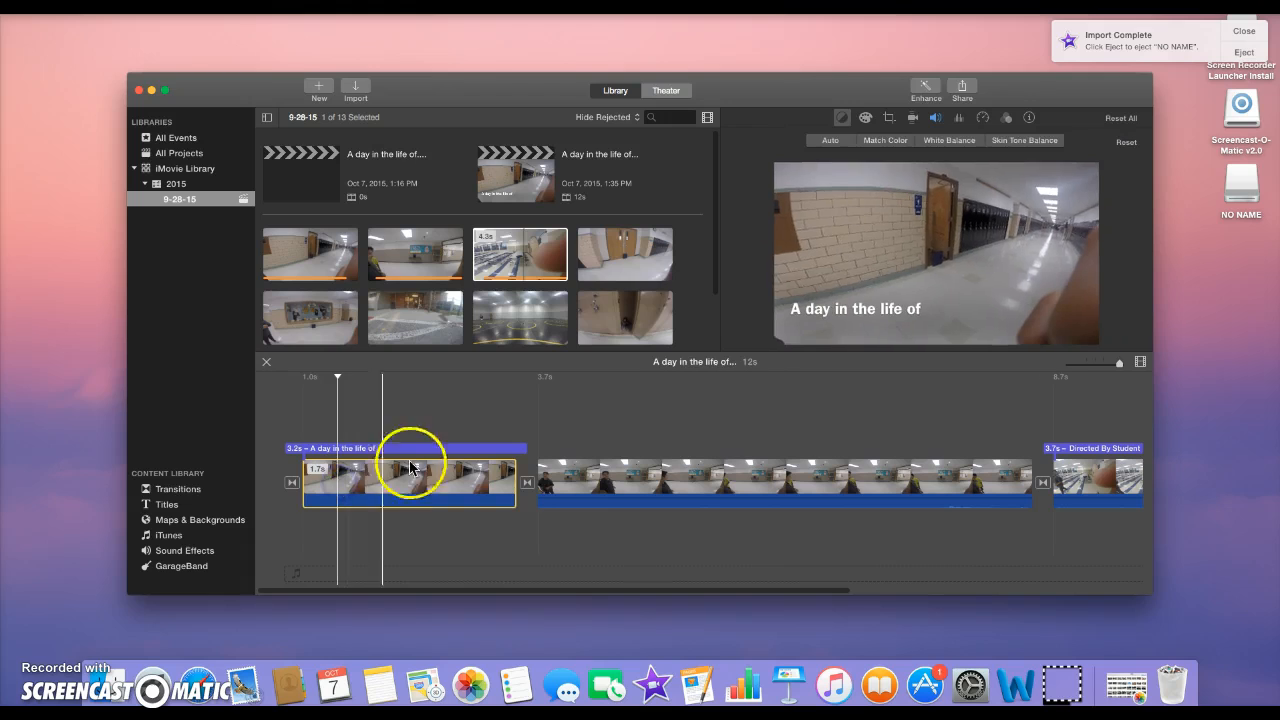
left_click(518, 486)
left_click_drag(518, 487, 364, 475)
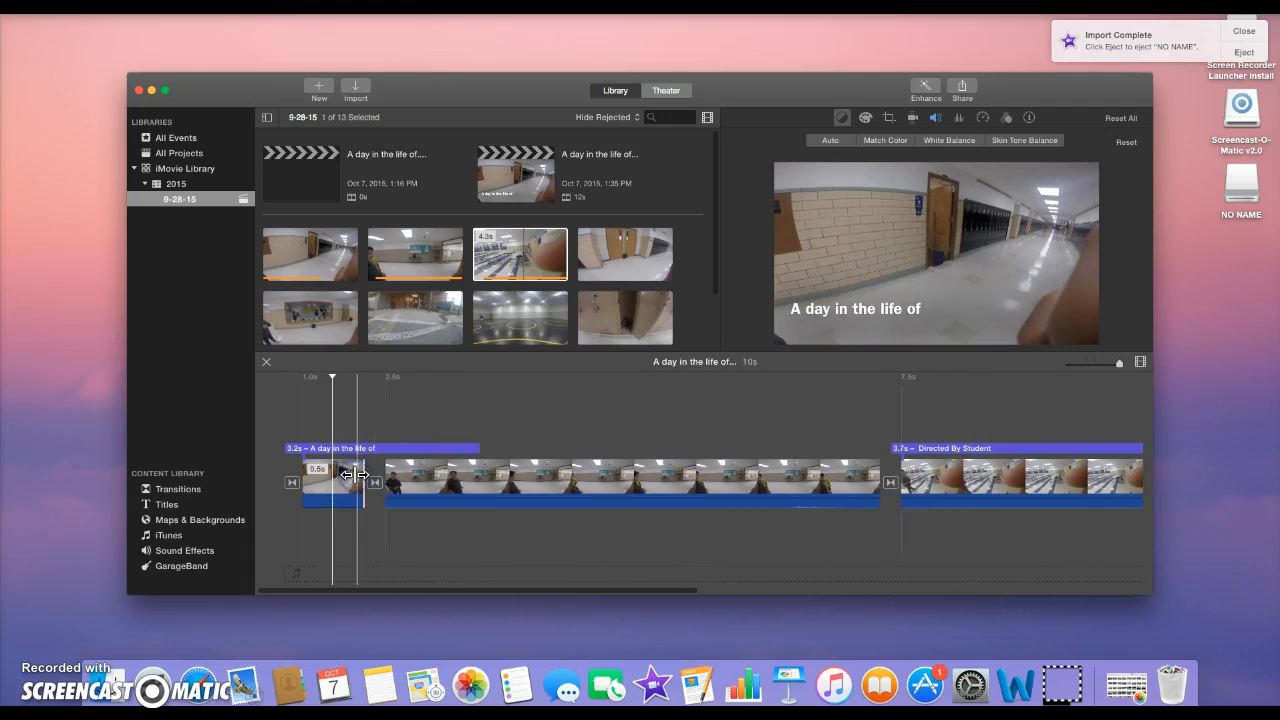
- Delete the bulletin-board hallway clip and the cafeteria clip from the movie
left_click(419, 483)
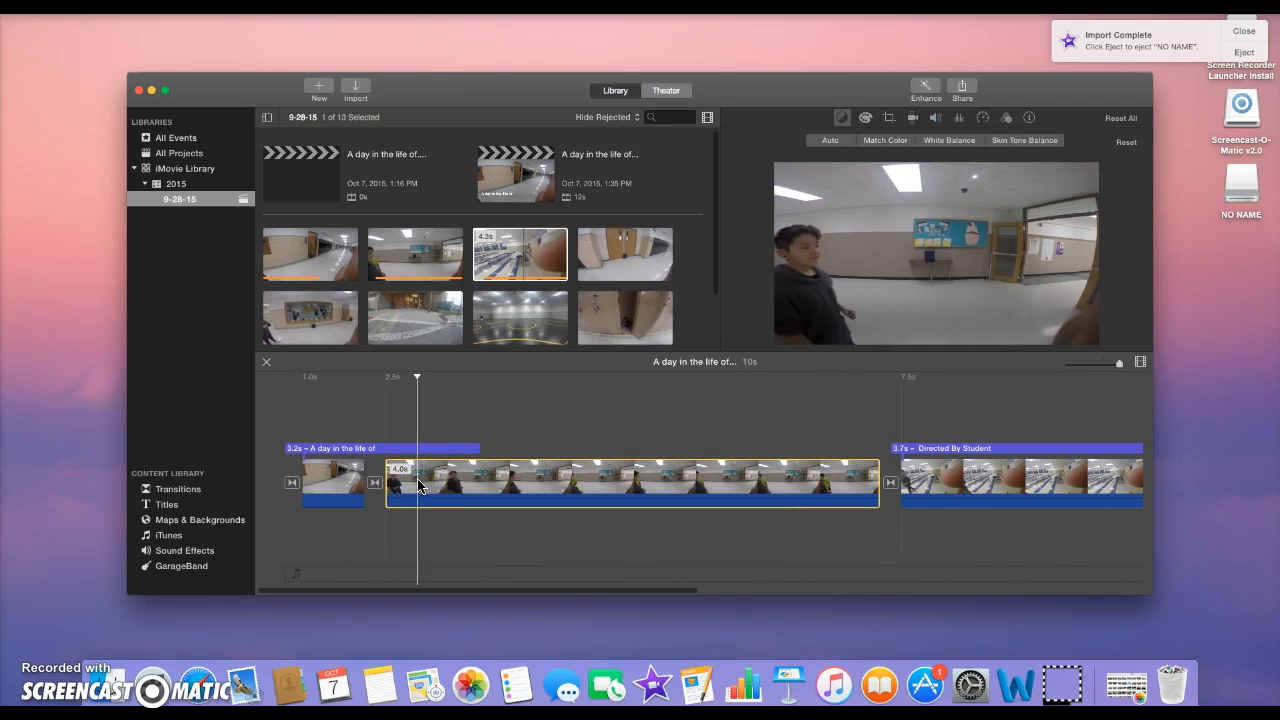
mouse_move(391, 481)
left_mouse_down()
mouse_move(838, 512)
mouse_move(396, 485)
left_mouse_up()
left_click(504, 481)
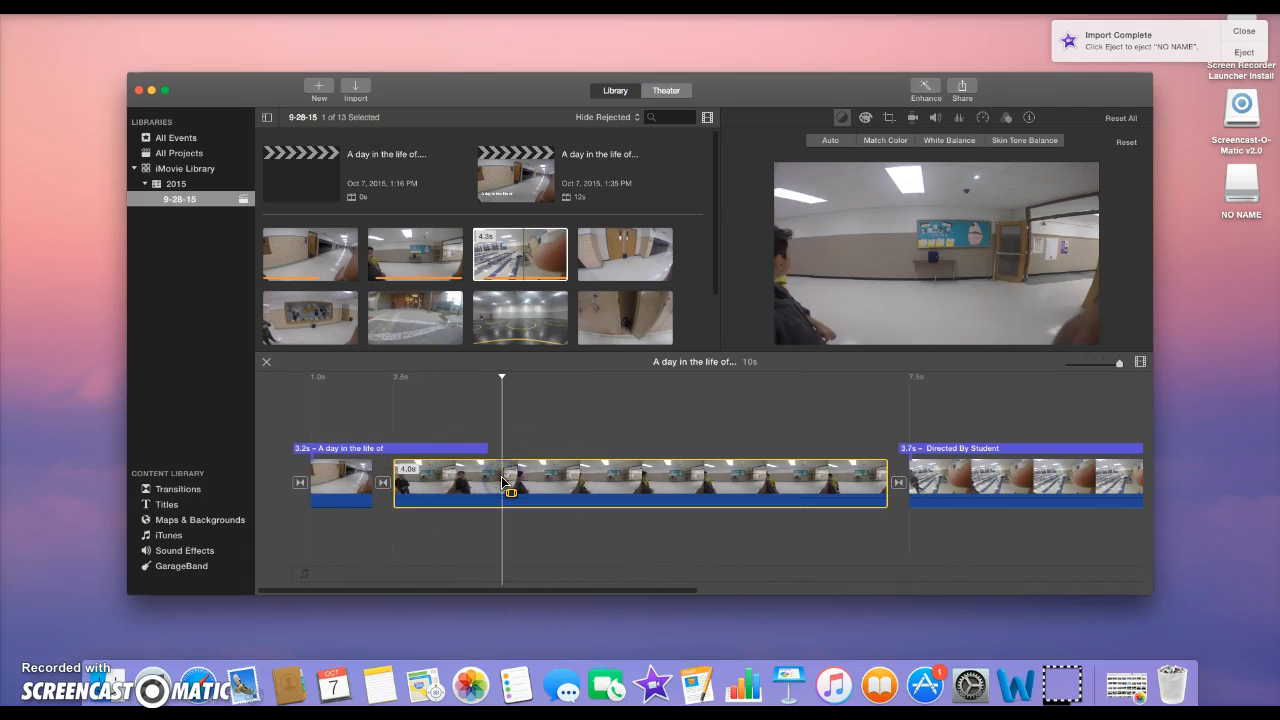
key("Delete")
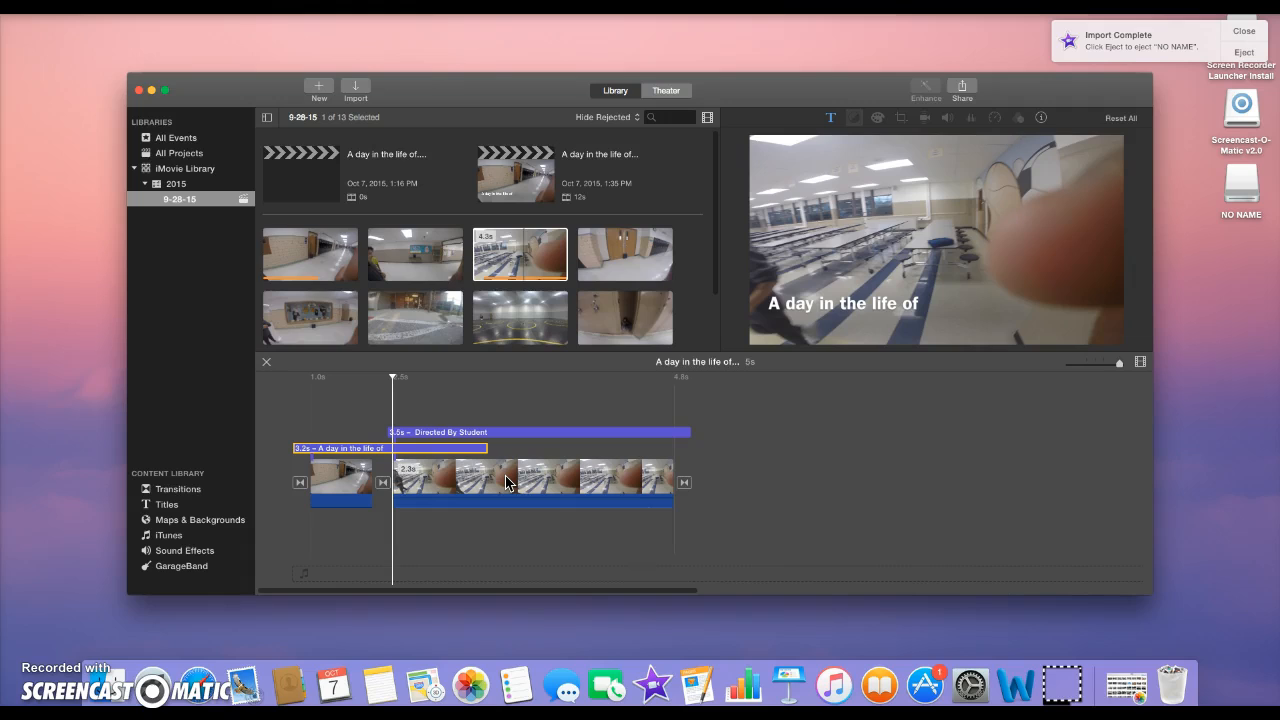
left_click(489, 481)
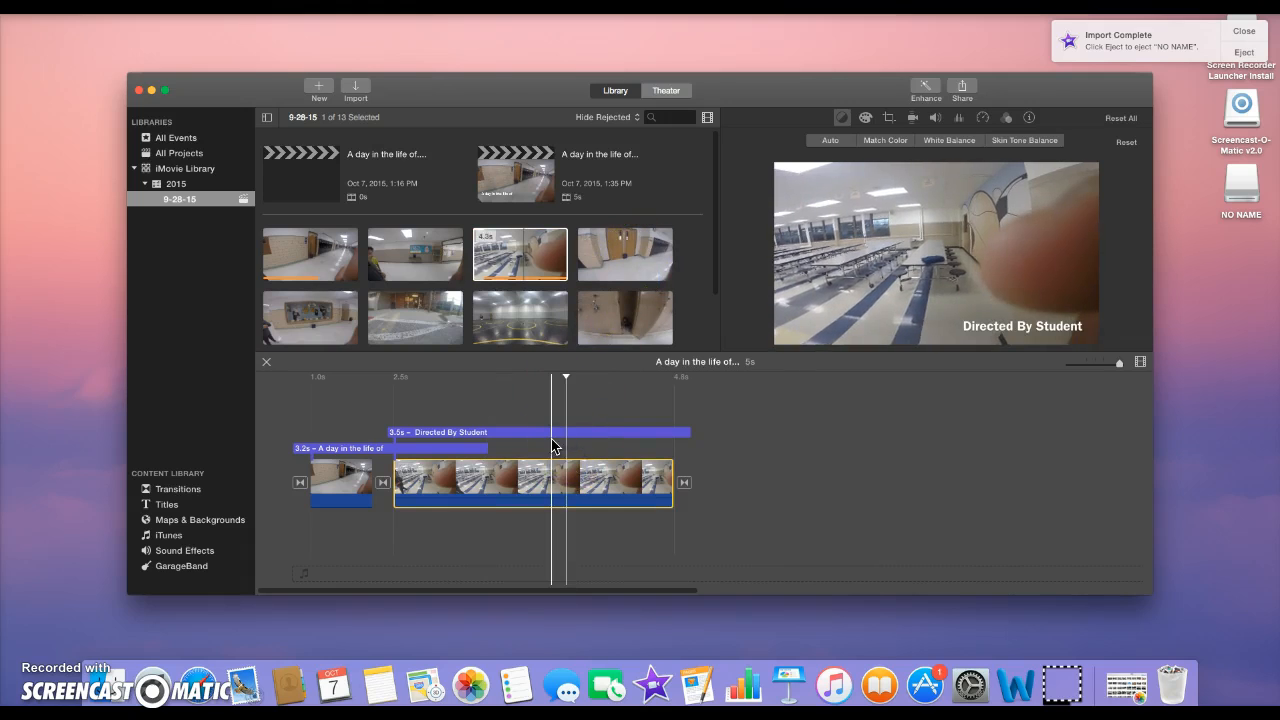
key("Delete")
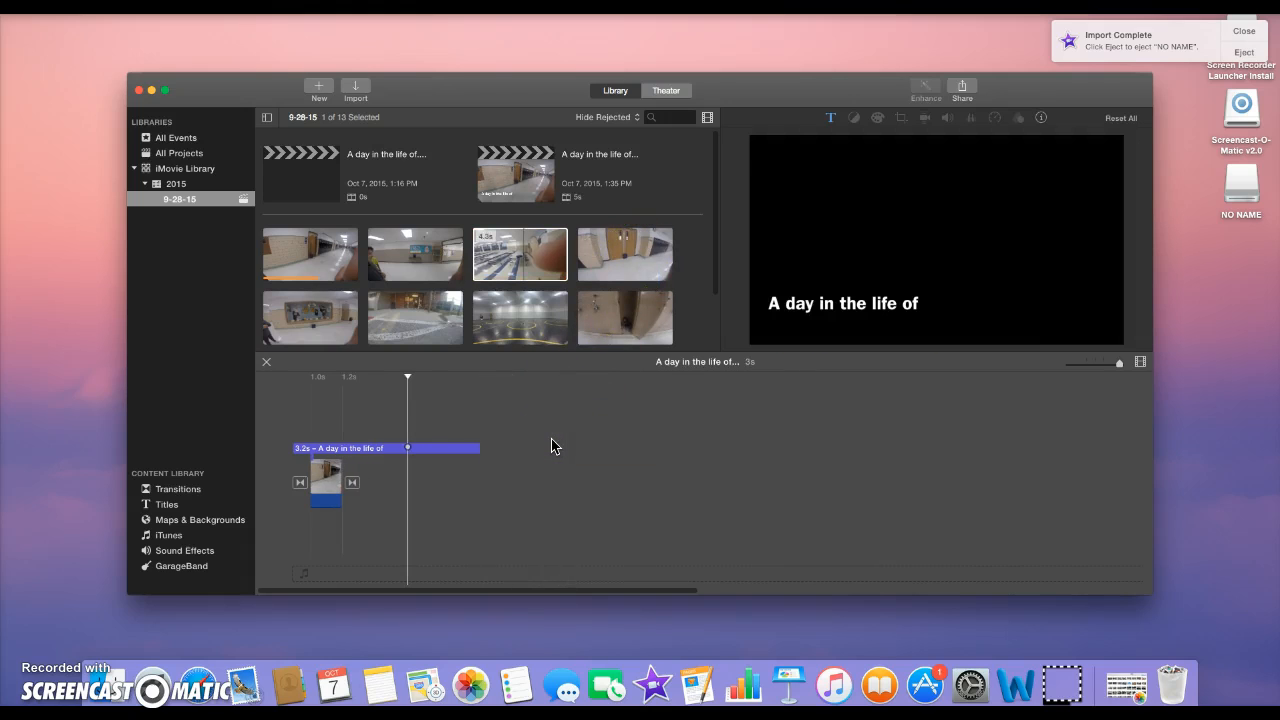
- Append the clip of the wooden double doors after the first hallway clip
left_click(620, 259)
left_click(620, 259)
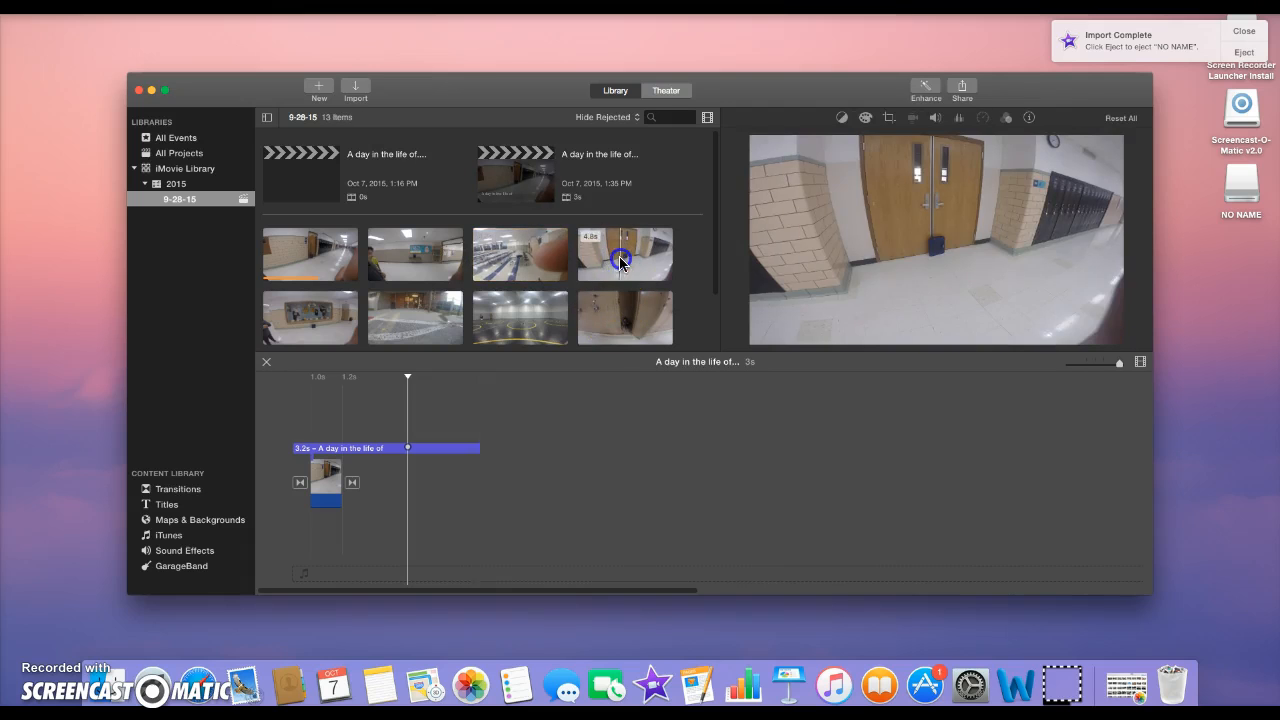
left_click_drag(620, 259, 386, 497)
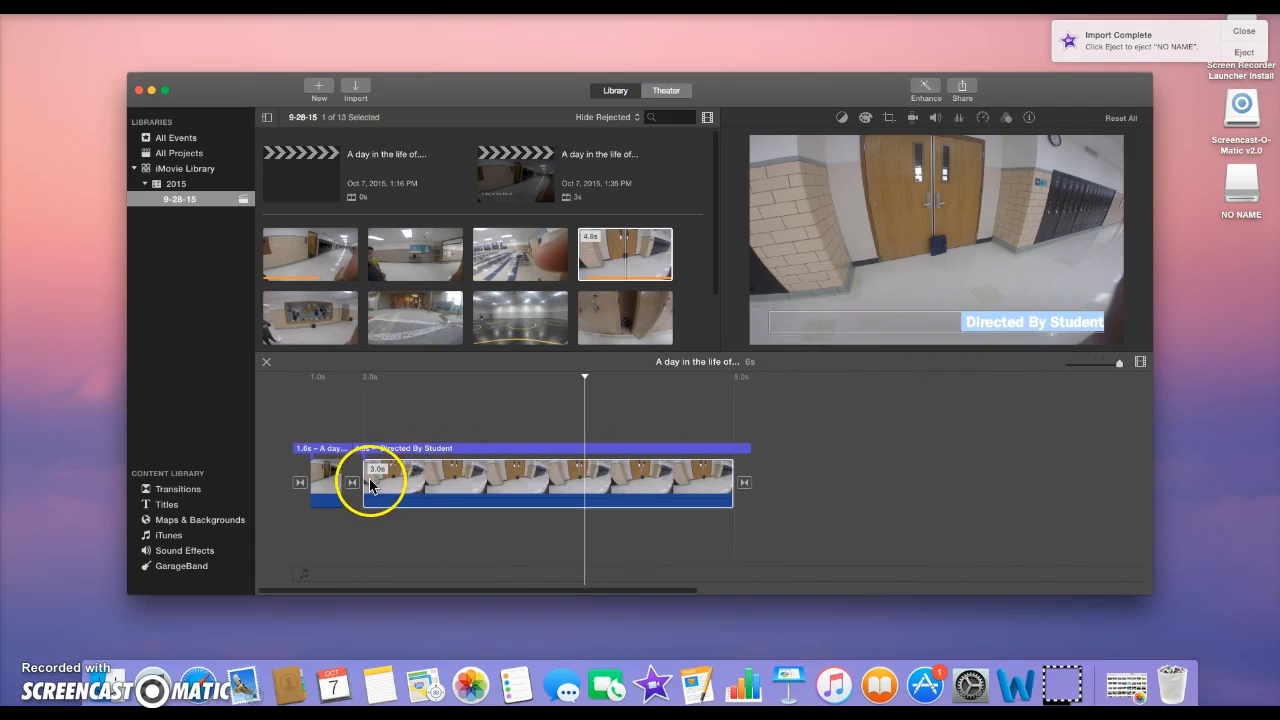
- Delete the "Directed By Student" title above the double-doors clip and turn off automatic content
left_click(527, 453)
left_click(527, 450)
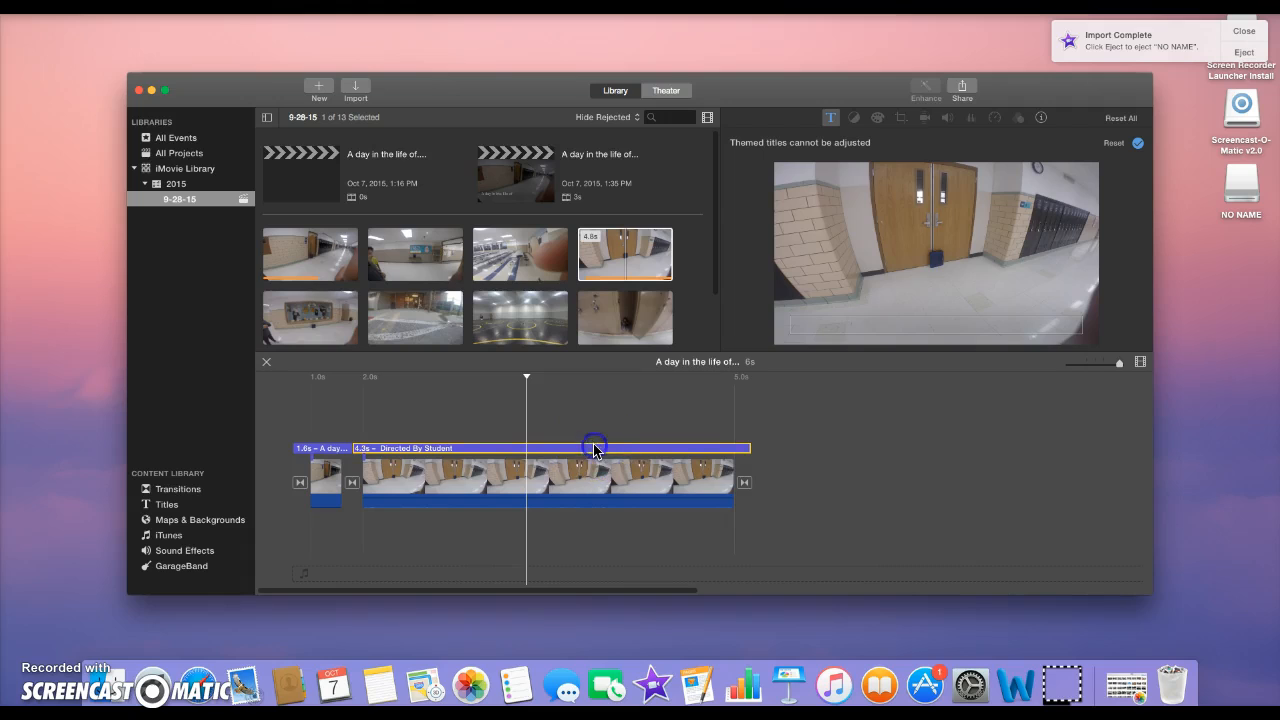
key("Delete")
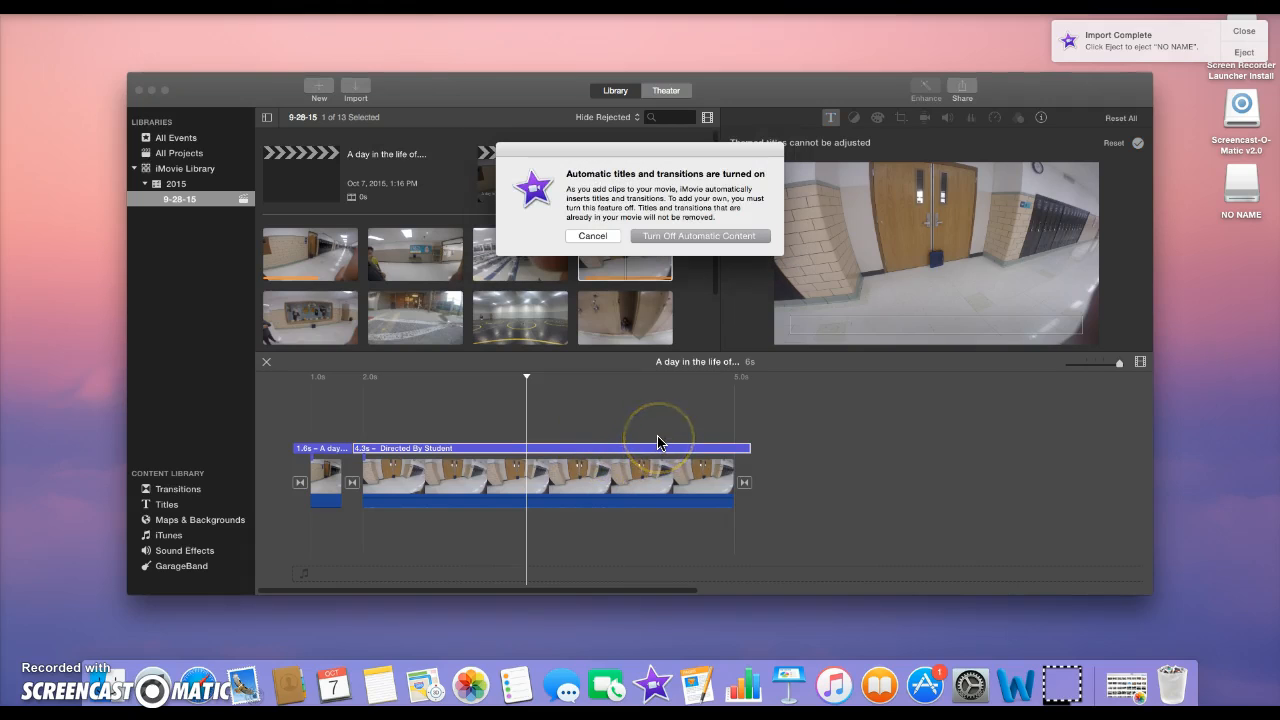
left_click(727, 237)
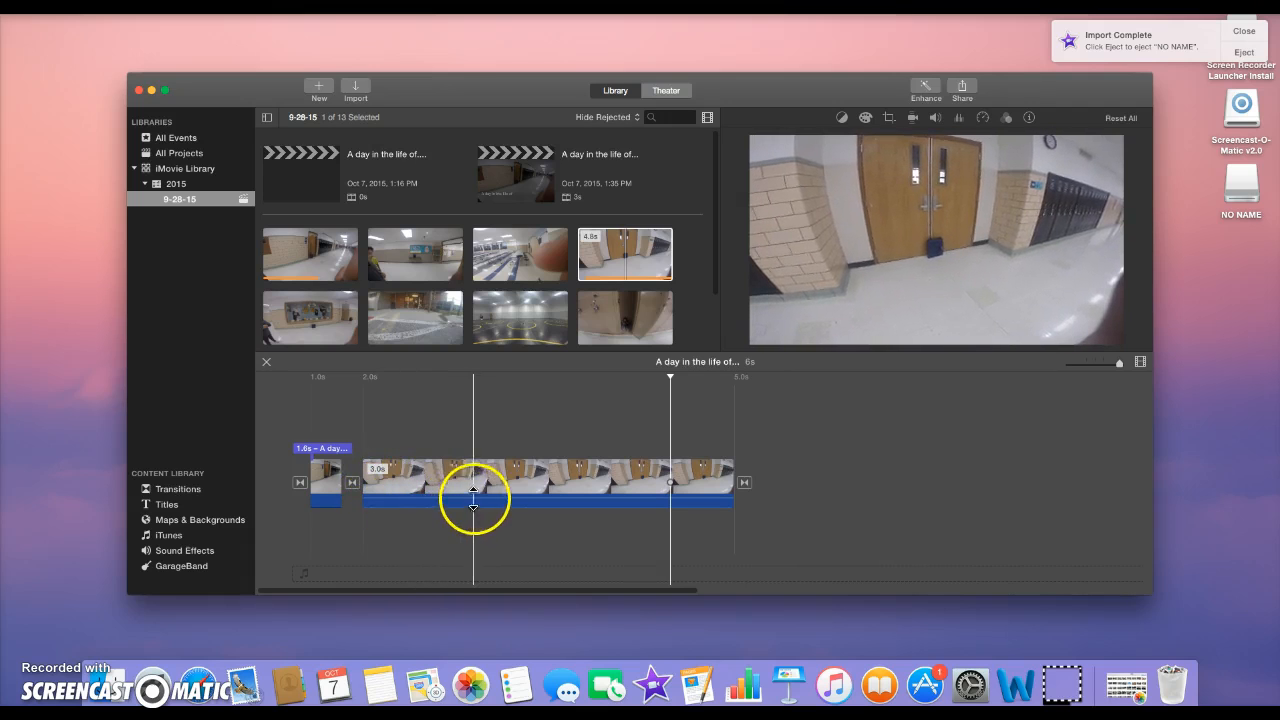
- Set the volume of the double-doors clip in the timeline to 0%
left_click(568, 499)
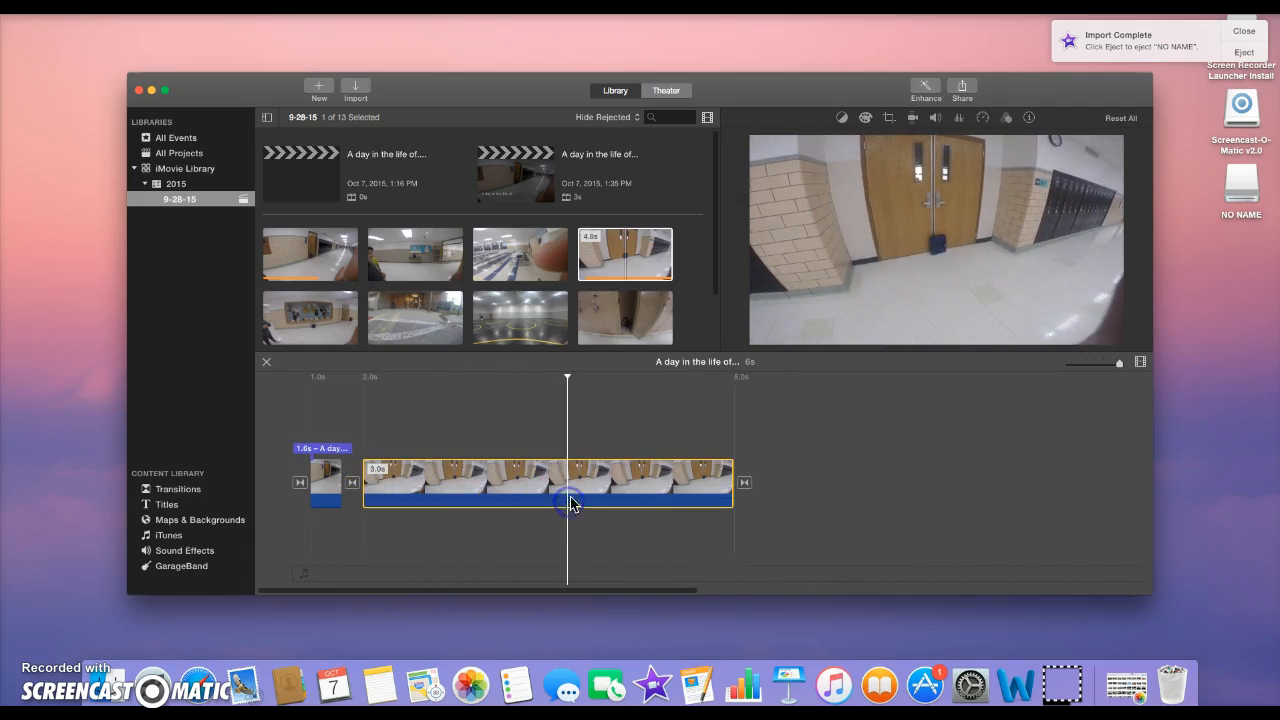
left_click(936, 119)
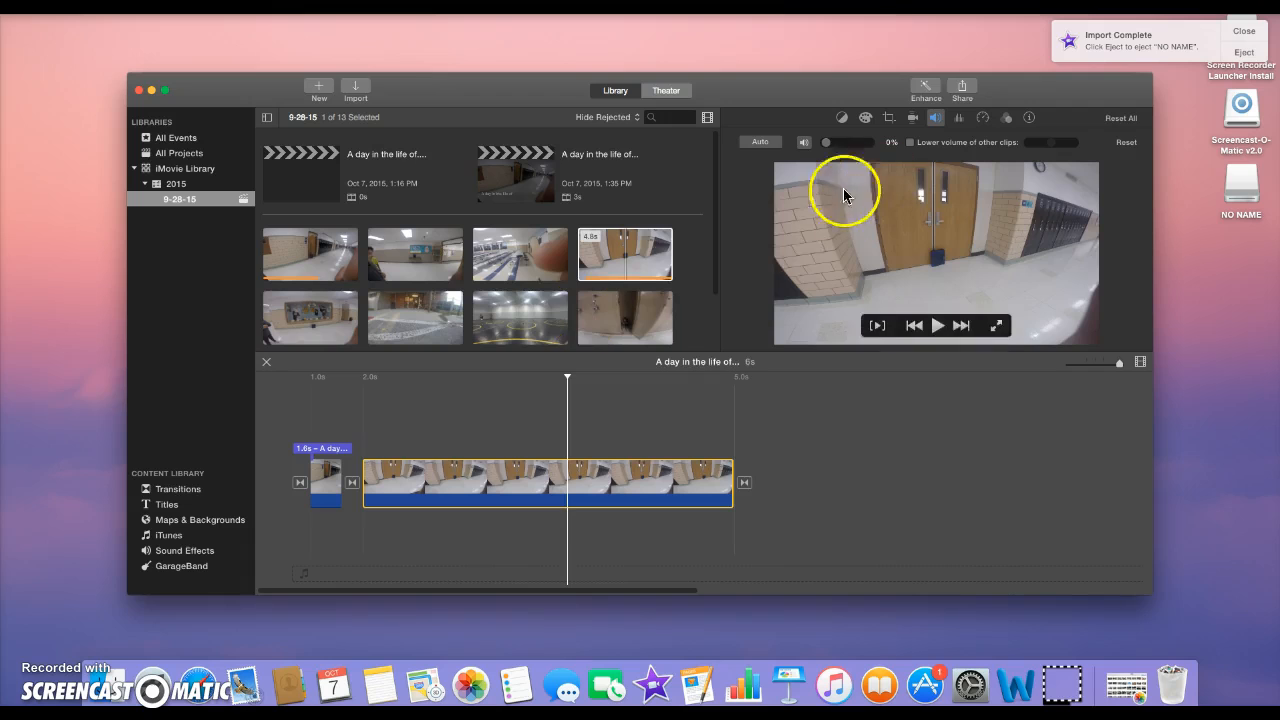
- Append the outdoor school-entrance clip after the double-doors clip and play the movie from near its beginning
left_click(523, 318)
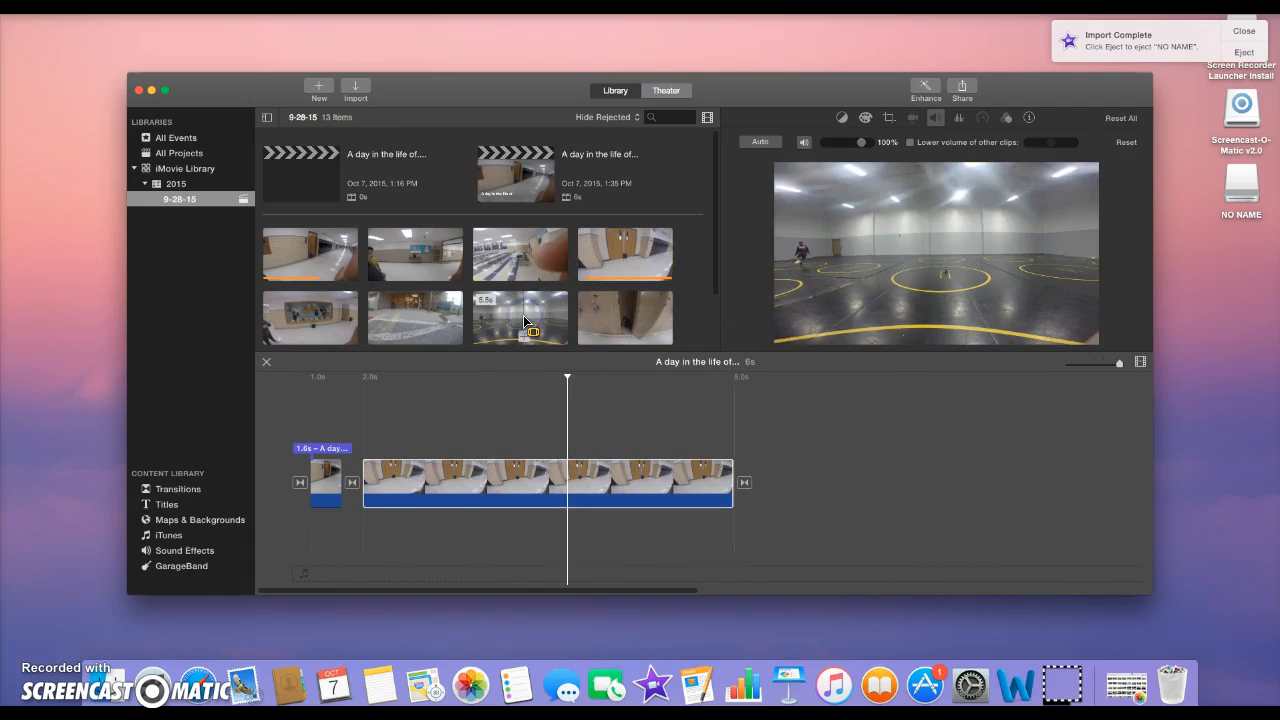
left_click(426, 321)
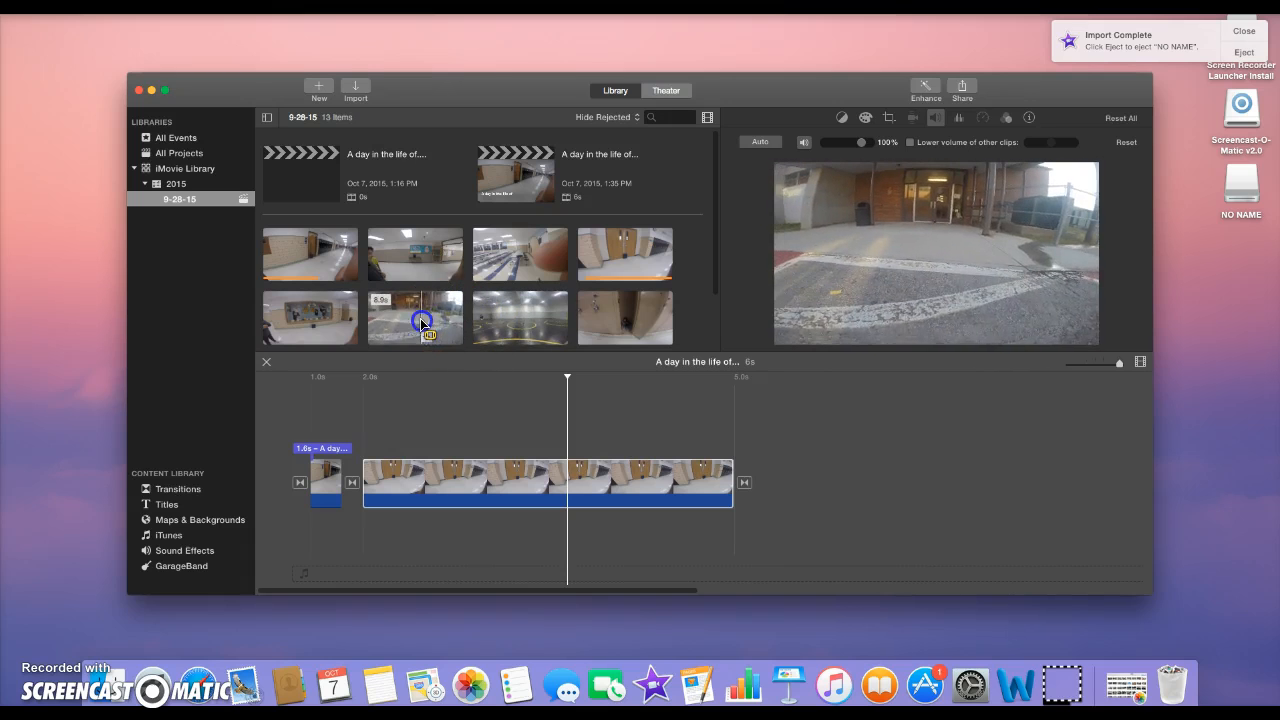
left_click_drag(421, 323, 777, 488)
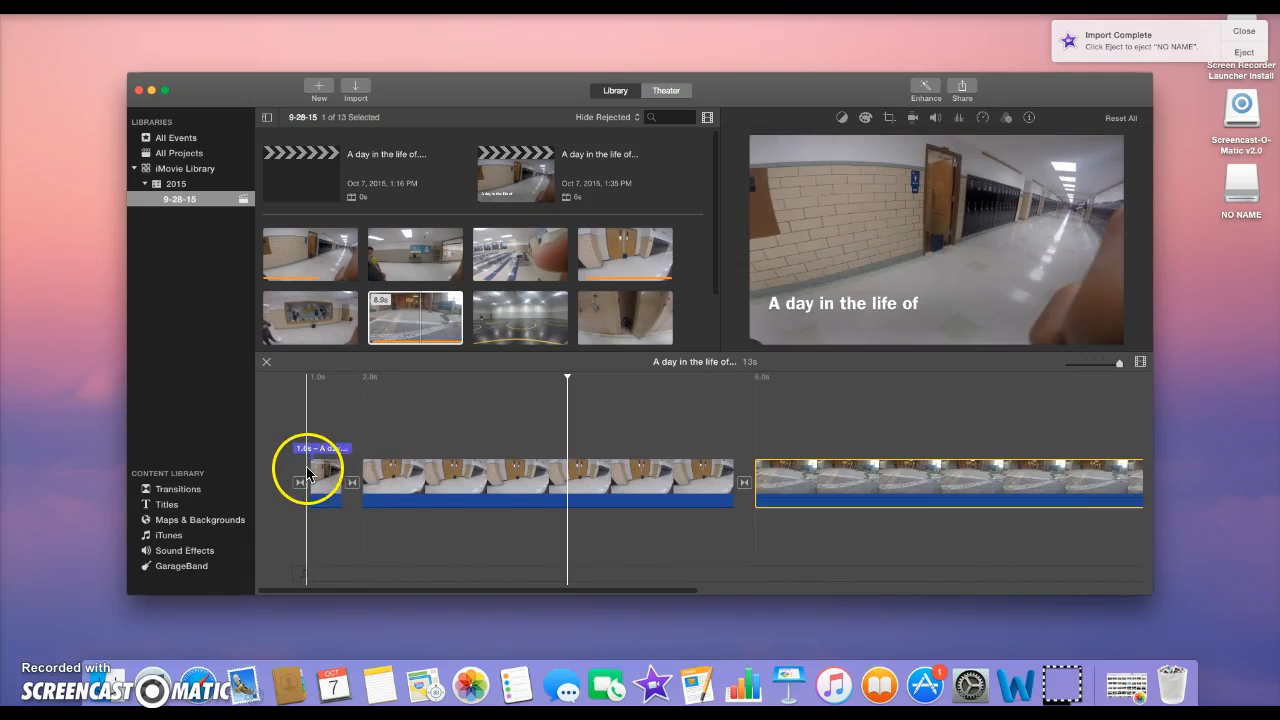
left_click(307, 470)
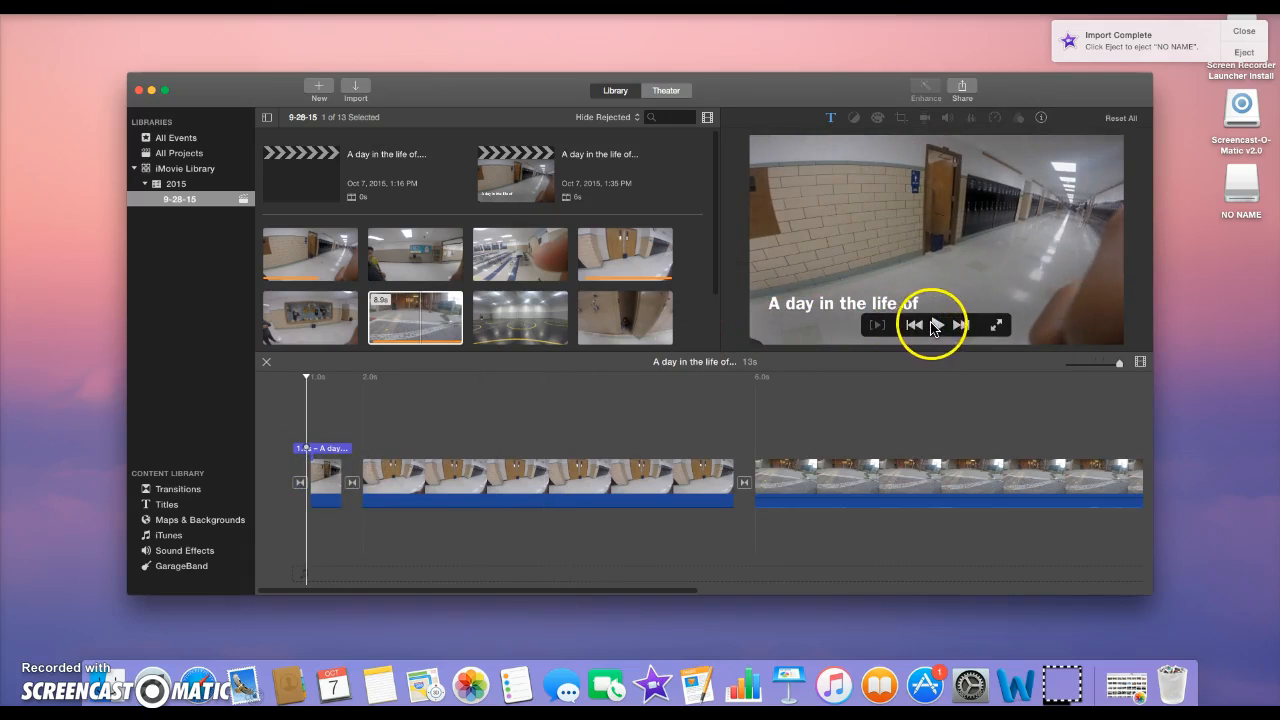
left_click(935, 325)
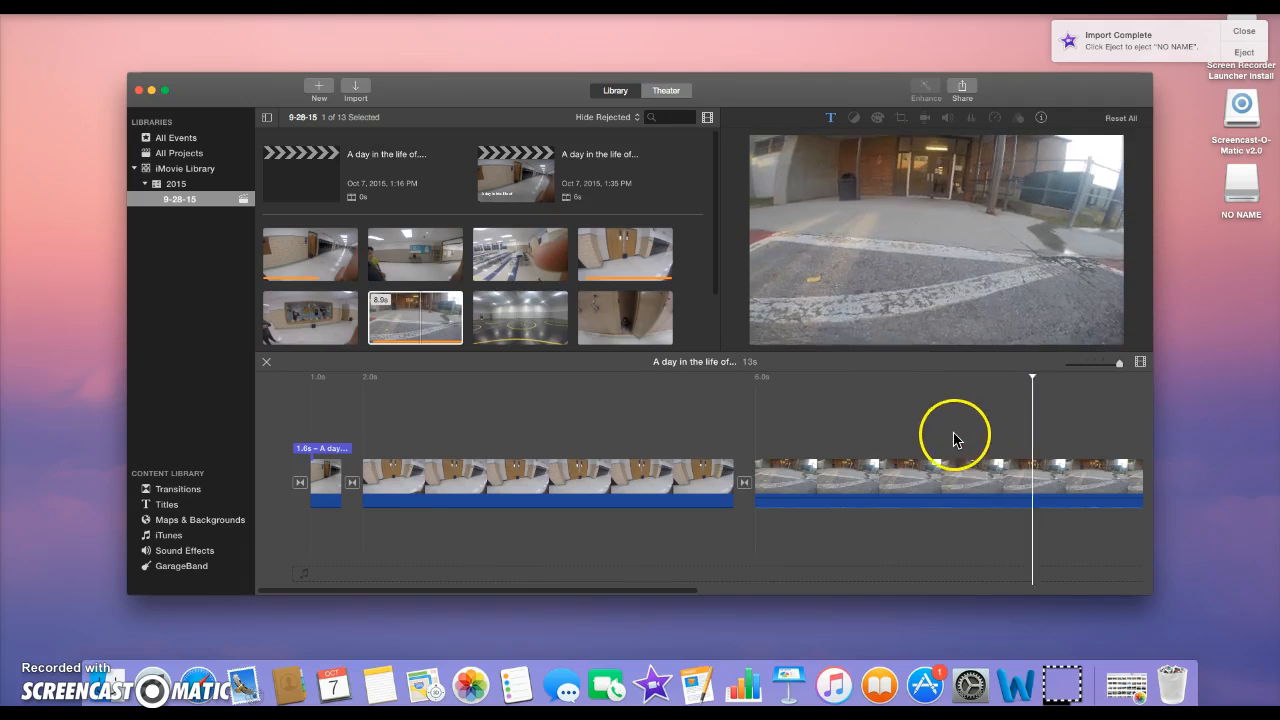
- Set the volume of the outdoor school-entrance clip in the timeline to 0%
left_click(970, 485)
left_click(929, 468)
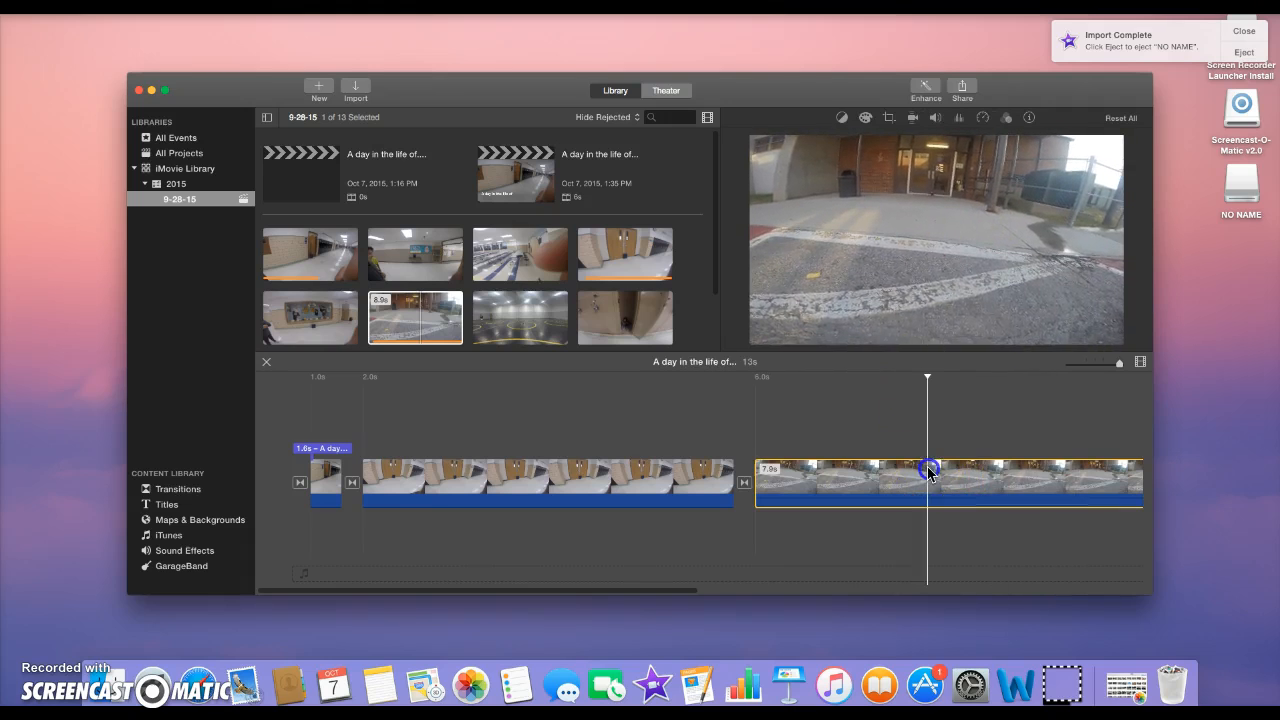
left_click(935, 119)
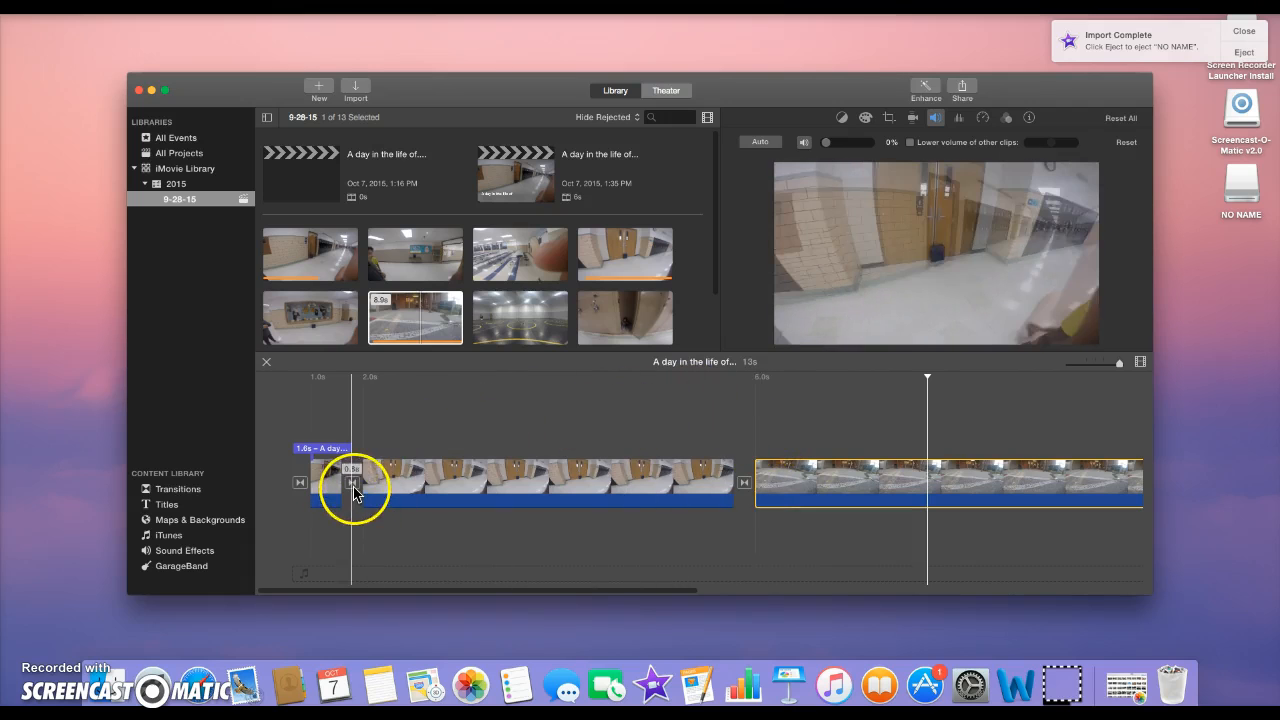
- Browse the available transitions, previewing styles such as Cross Dissolve and Cross Blur
left_click(178, 490)
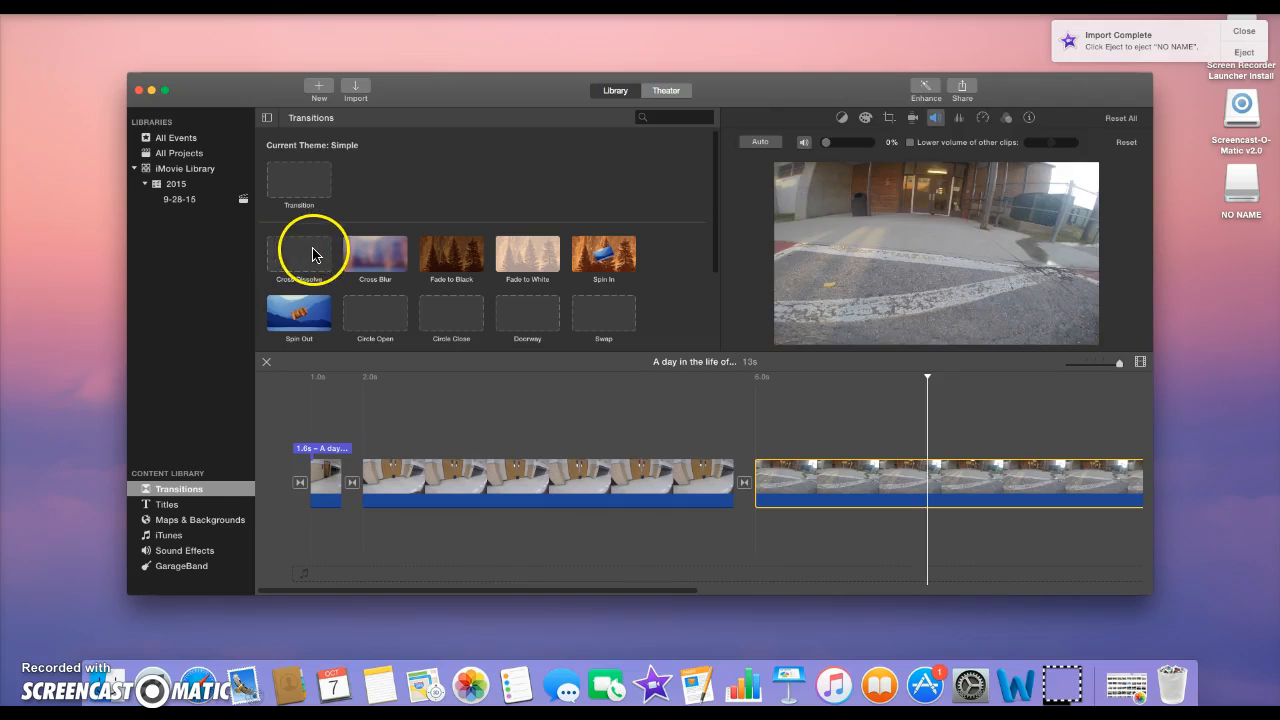
left_click(313, 255)
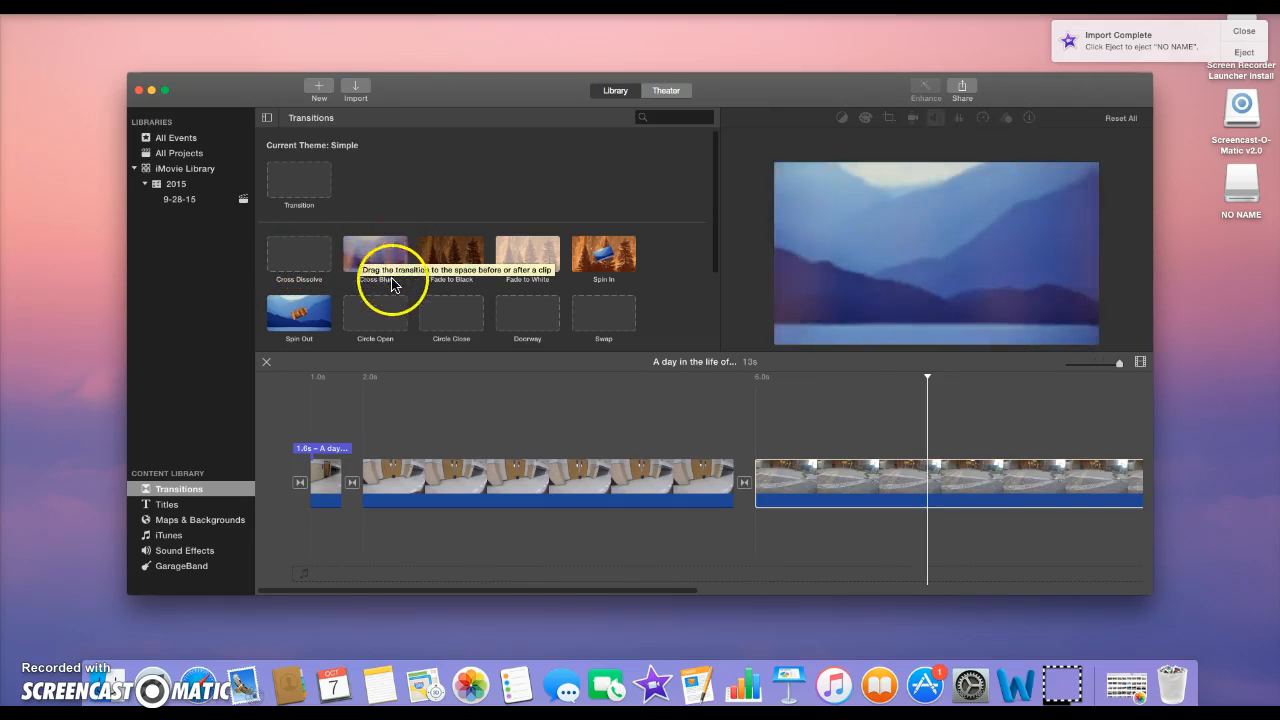
- Add an Expand title after the outdoor clip at the end of the movie and set its text to "Hour 1"
left_click(186, 507)
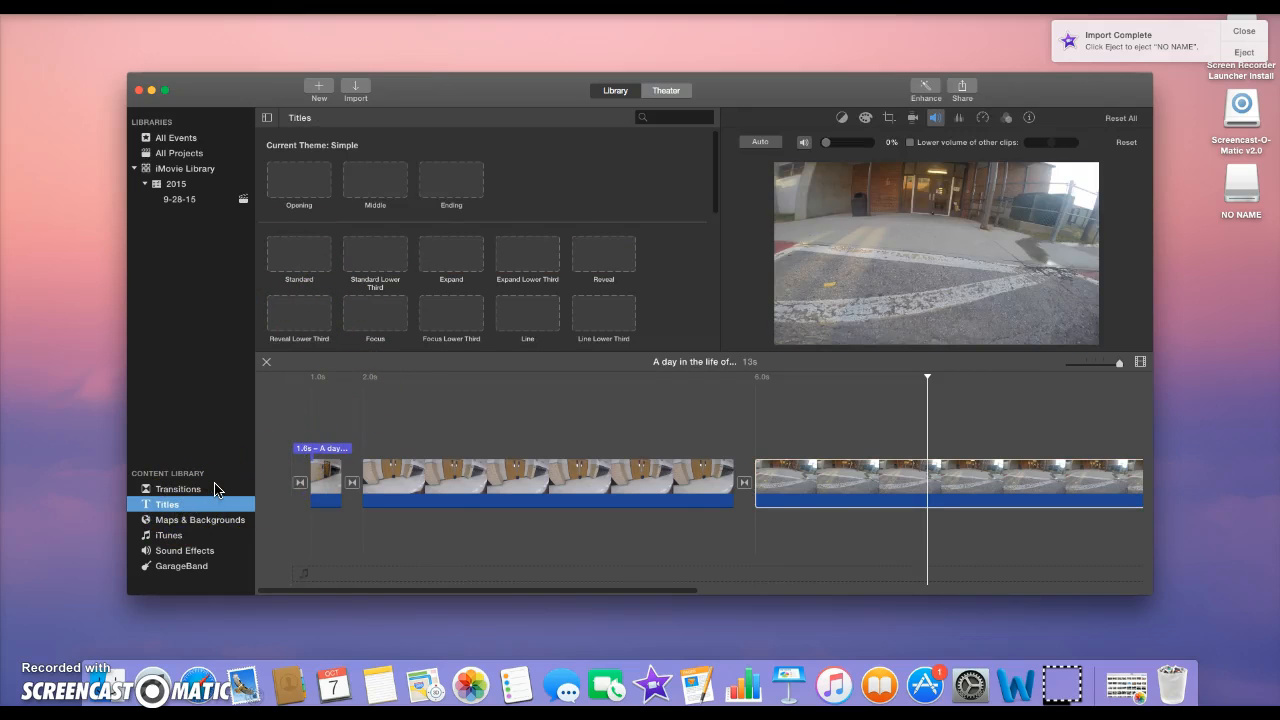
left_click_drag(685, 591, 1066, 606)
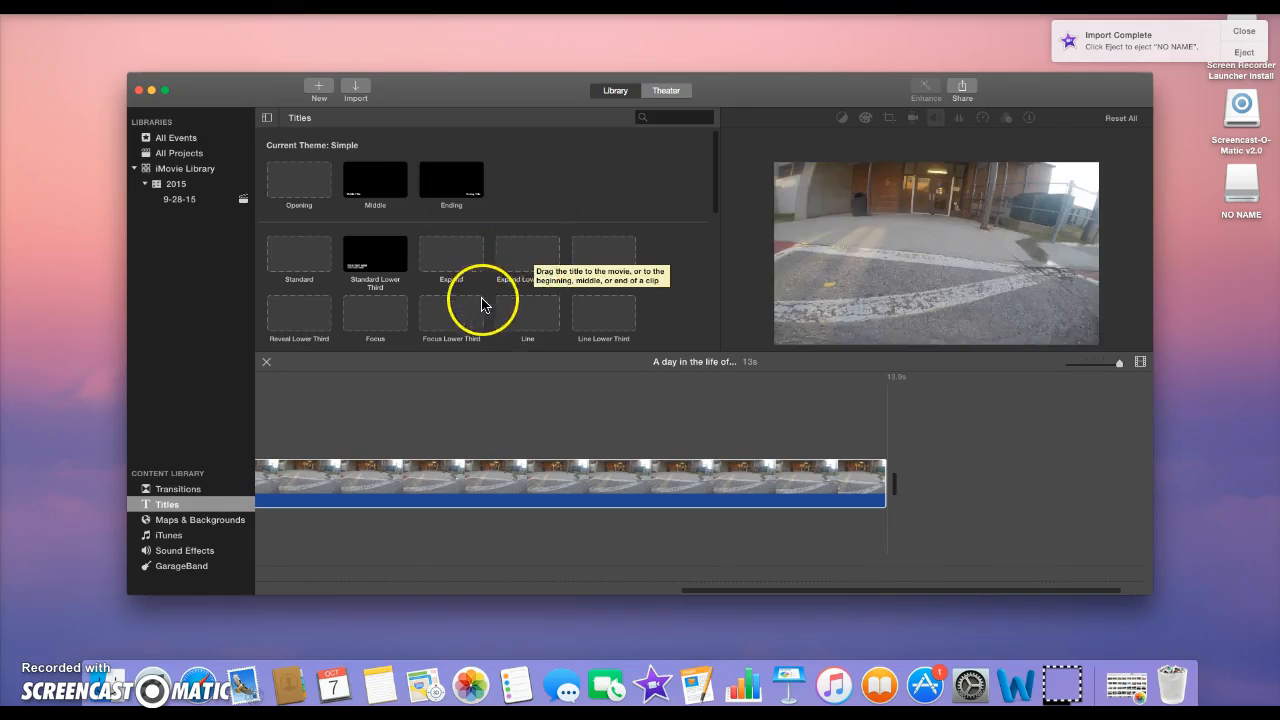
left_click_drag(447, 267, 900, 474)
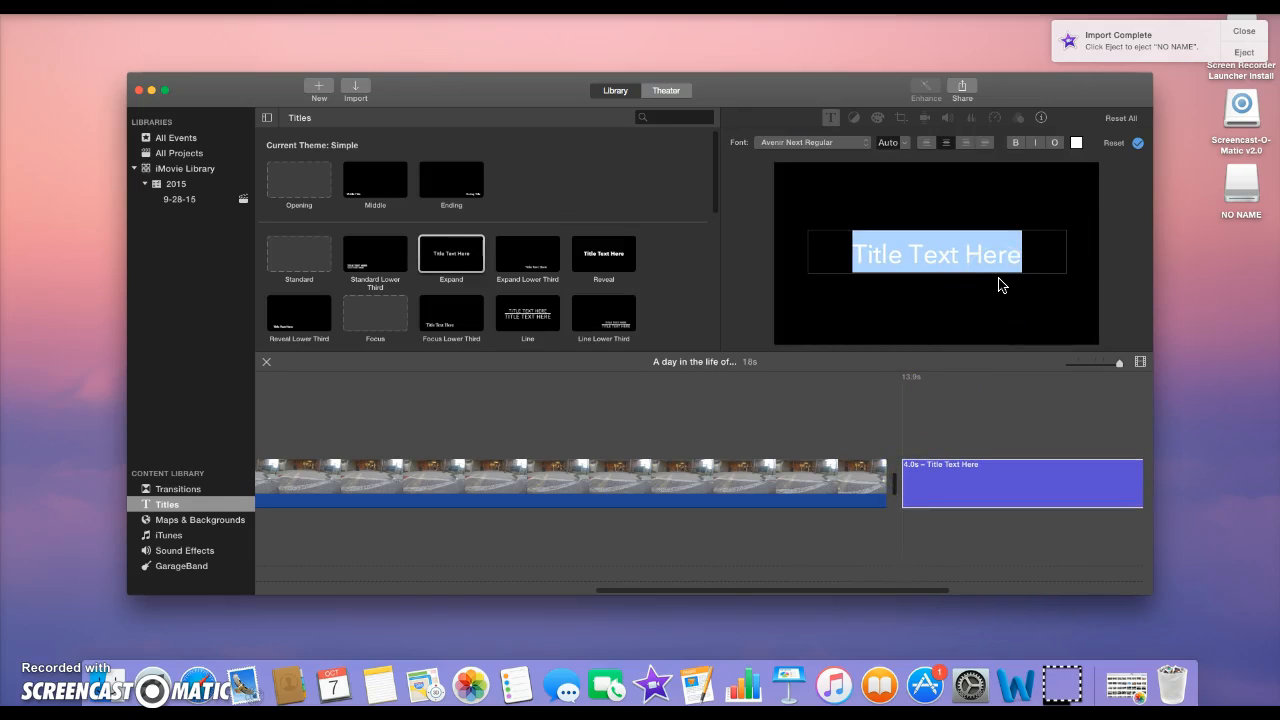
type("Hour 1")
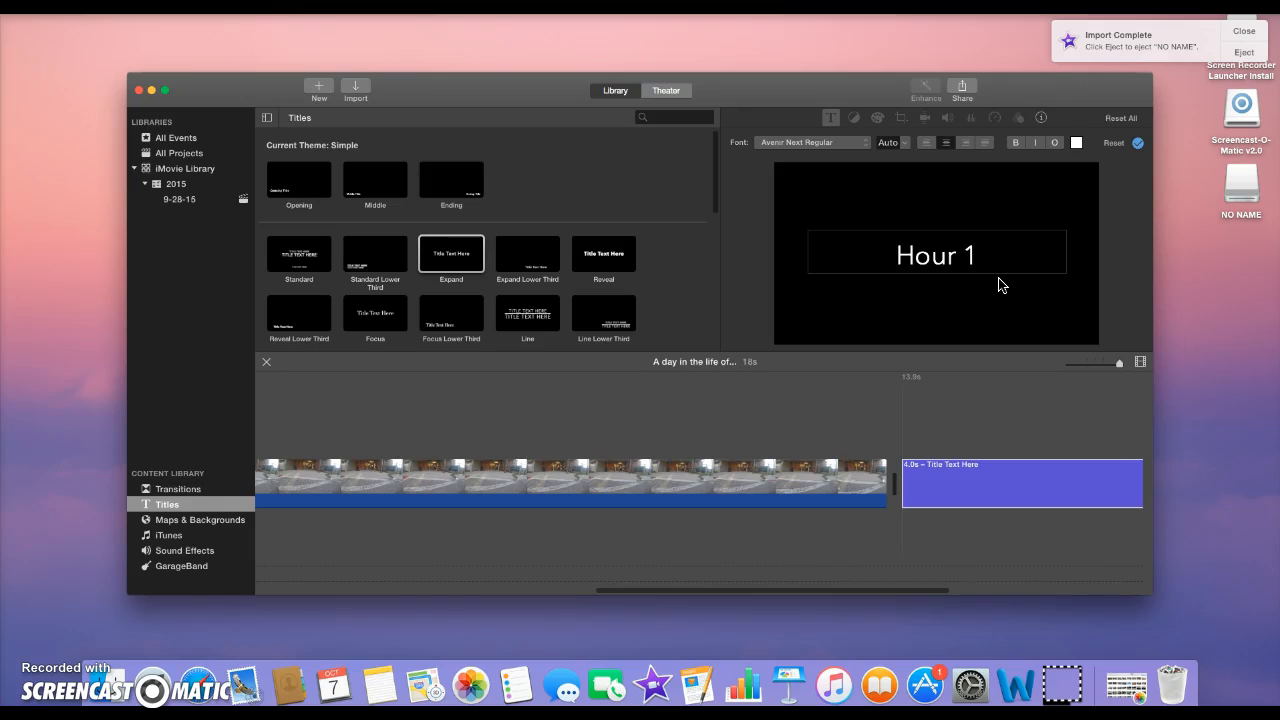
key("super+a")
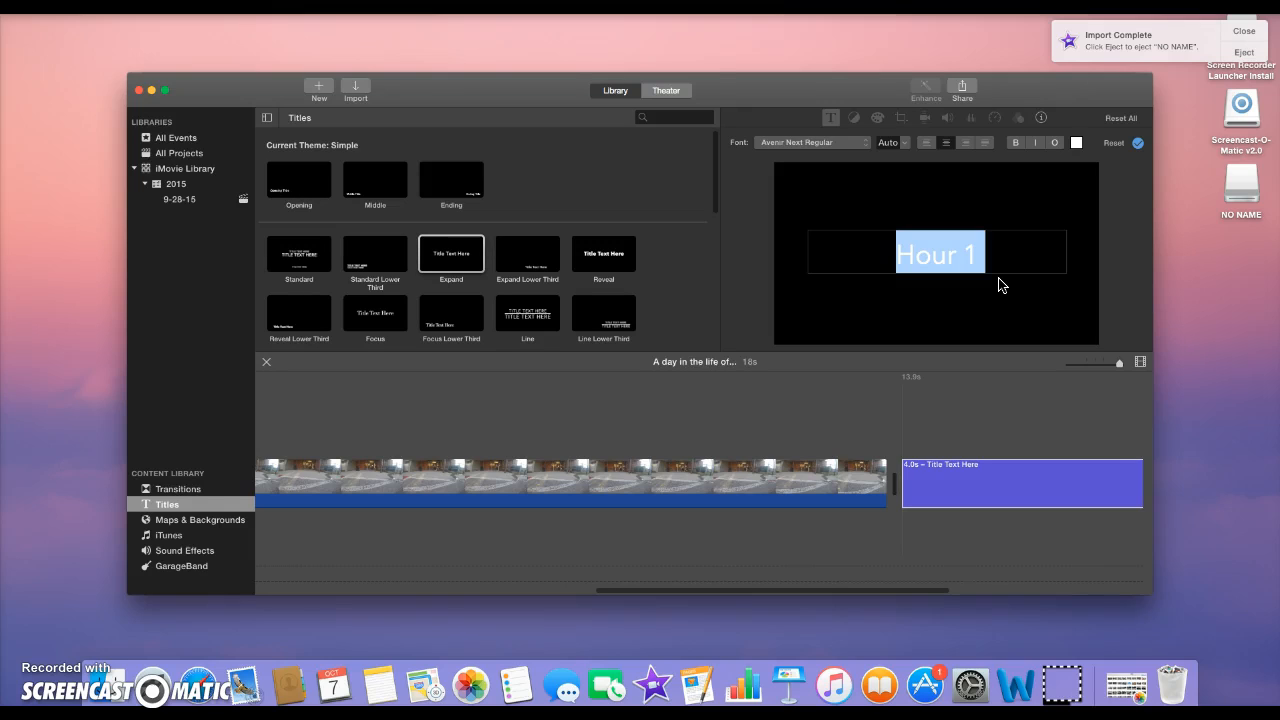
key("Right")
key("super+a")
key("Right")
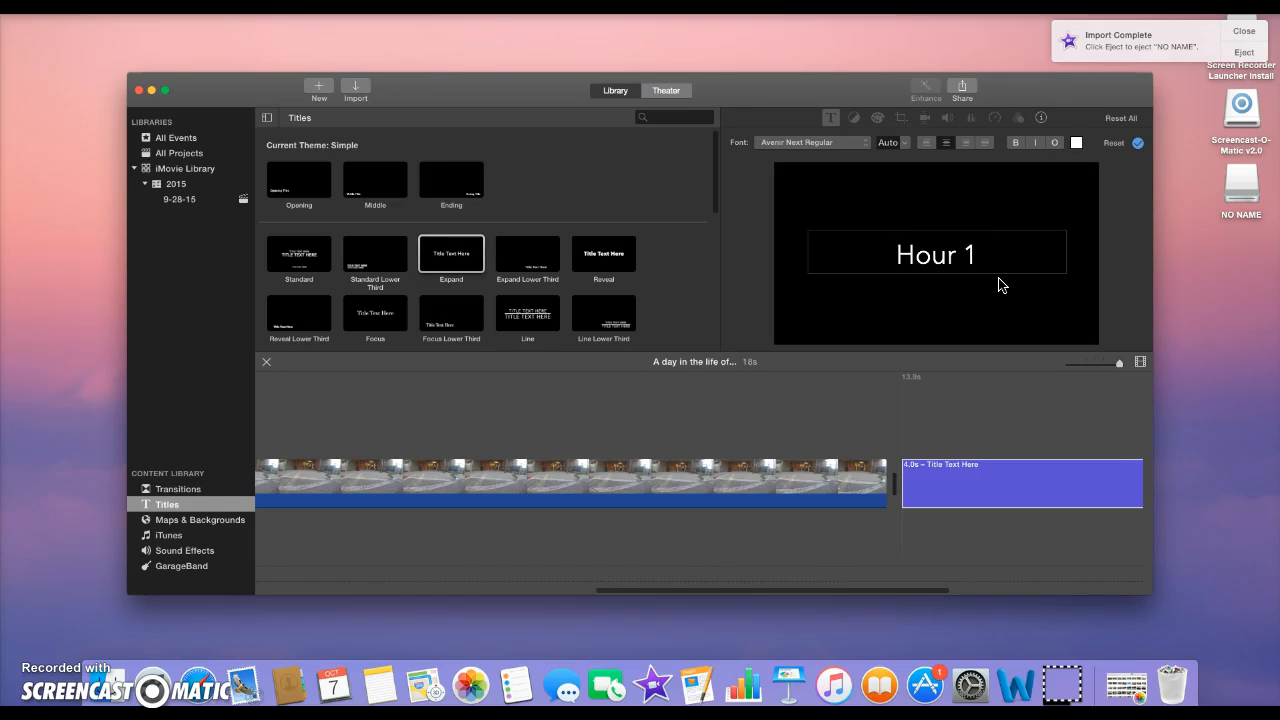
- Add the lines "Career Exploration" and "A day in the life of a Binder." below "Hour 1" in the closing title
key("BackSpace")
key("BackSpace")
key("BackSpace")
key("BackSpace")
key("BackSpace")
key("BackSpace")
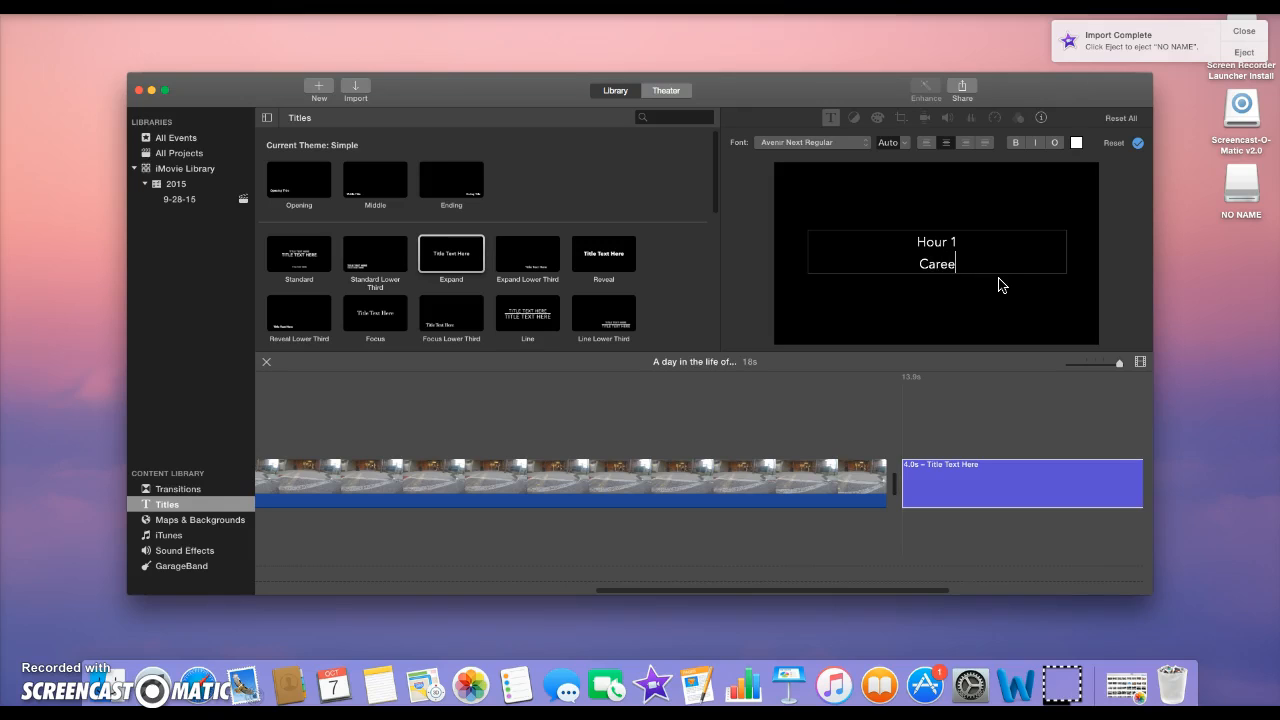
type("Exploration ")
type("A")
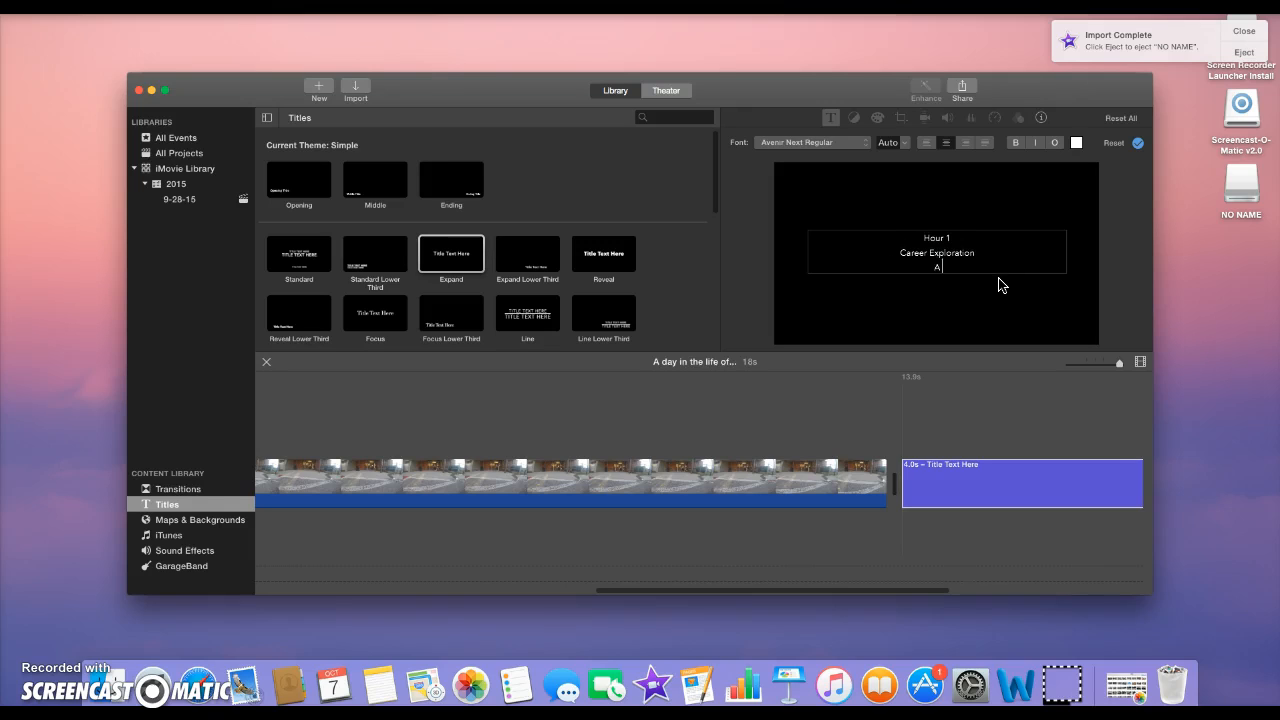
type(" day in the life of a Bino")
- Play the movie from near its beginning, stop playback, and bring the end title in the timeline into view
left_click_drag(657, 594, 277, 590)
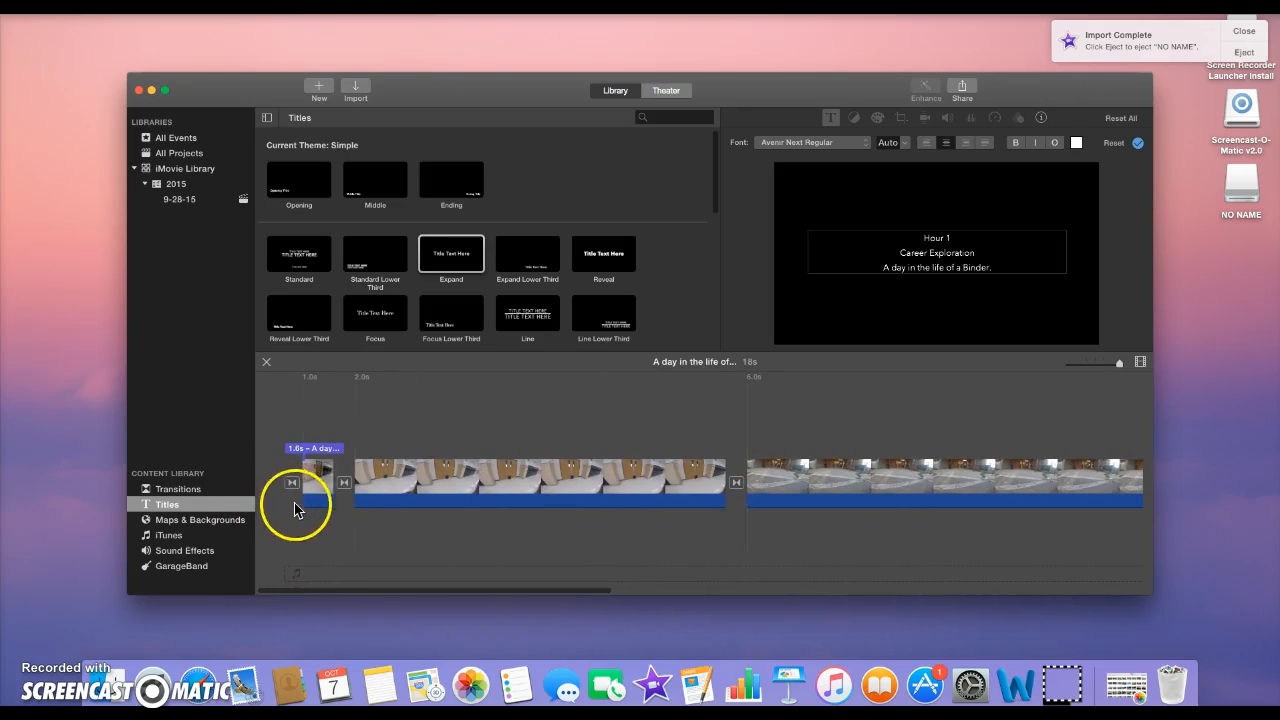
left_click(300, 508)
left_click(940, 325)
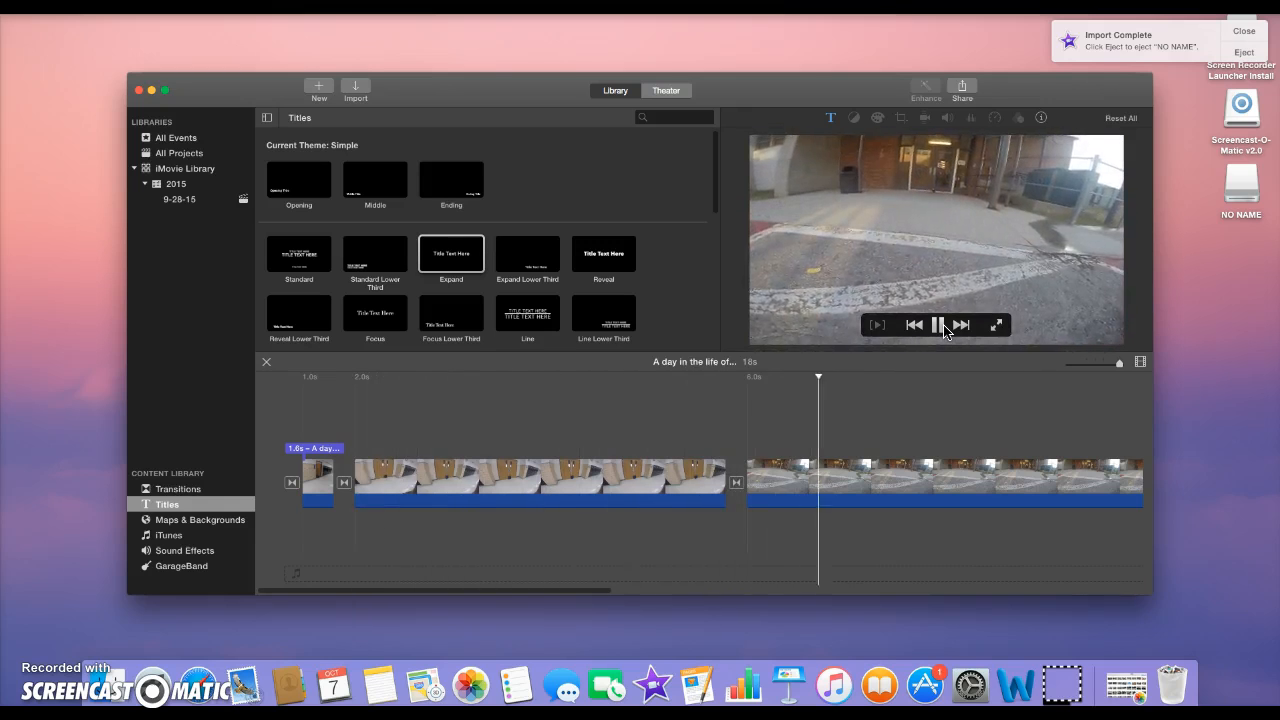
left_click(940, 333)
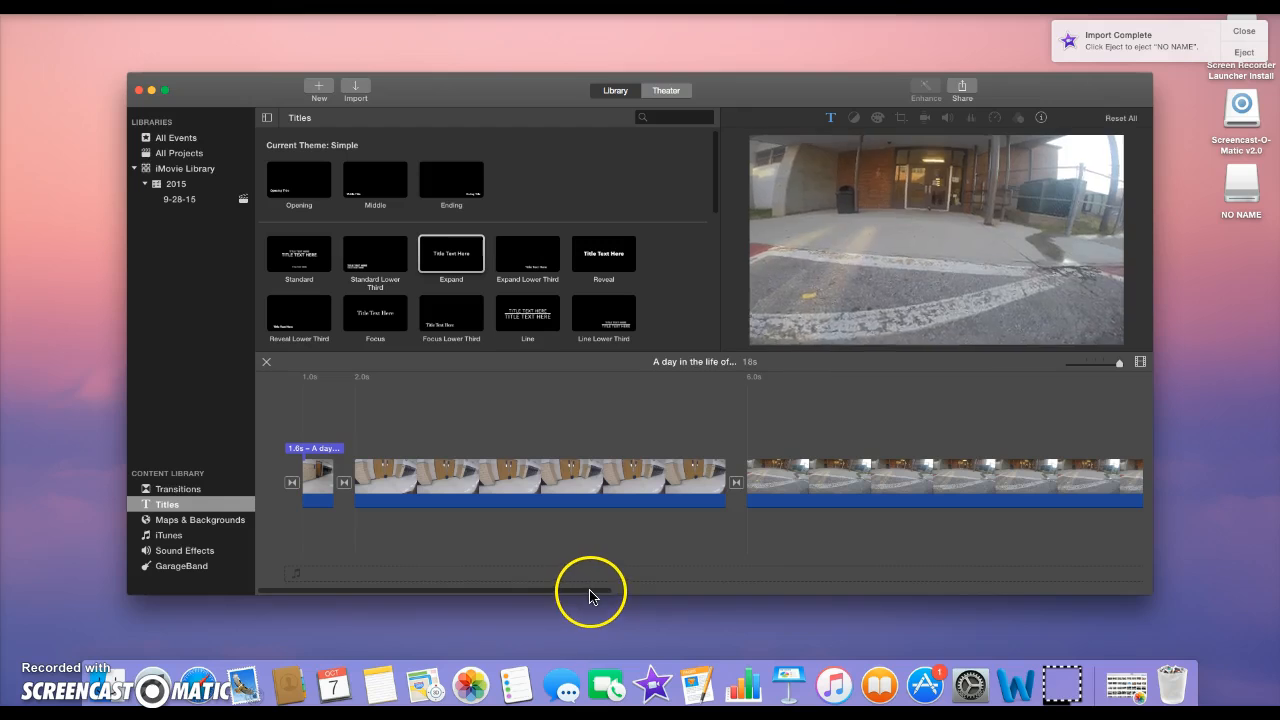
left_click_drag(593, 596, 843, 602)
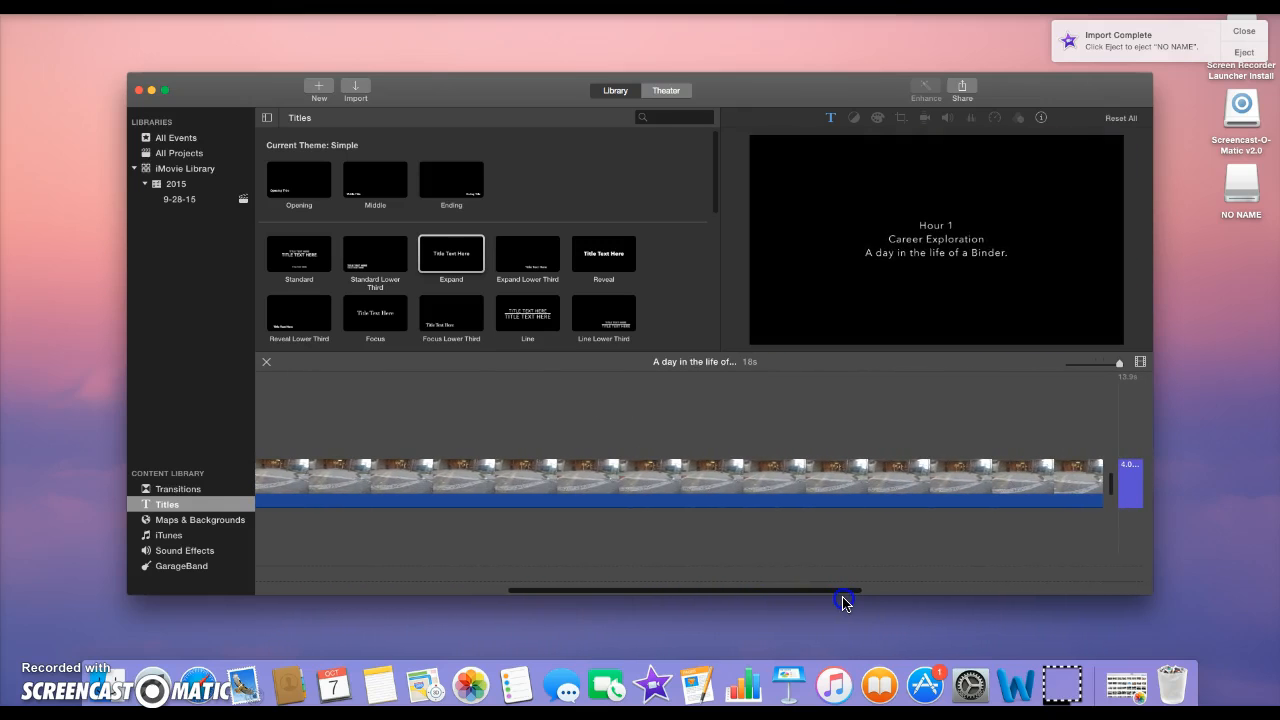